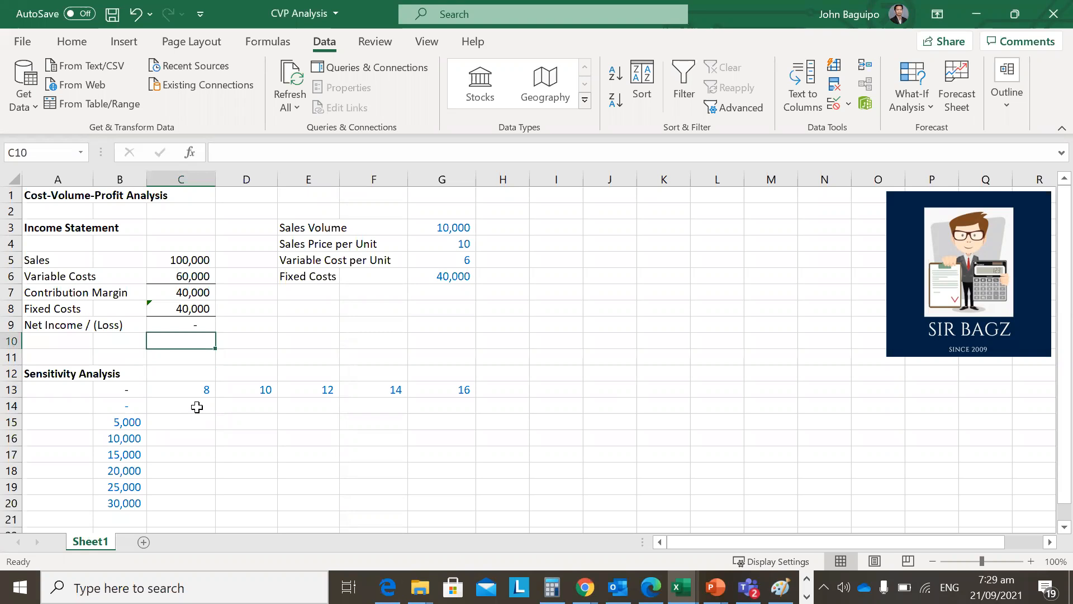
Review the income statement, the sales and cost assumptions, and the net income formula in C9.
{"action": "key", "text": "Up"}
{"action": "key", "text": "Up"}
{"action": "key", "text": "Up"}
{"action": "key", "text": "Up"}
{"action": "key", "text": "Up"}
{"action": "key", "text": "Up"}
{"action": "key", "text": "Up"}
{"action": "key", "text": "Right"}
{"action": "key", "text": "Right"}
{"action": "key", "text": "Right"}
{"action": "key", "text": "Right"}
{"action": "key", "text": "Left"}
{"action": "key", "text": "Left"}
{"action": "key", "text": "Left"}
{"action": "key", "text": "Left"}
{"action": "key", "text": "Down"}
{"action": "key", "text": "Down"}
{"action": "key", "text": "Down"}
{"action": "key", "text": "Down"}
{"action": "key", "text": "Down"}
{"action": "key", "text": "Down"}
{"action": "key", "text": "Down"}
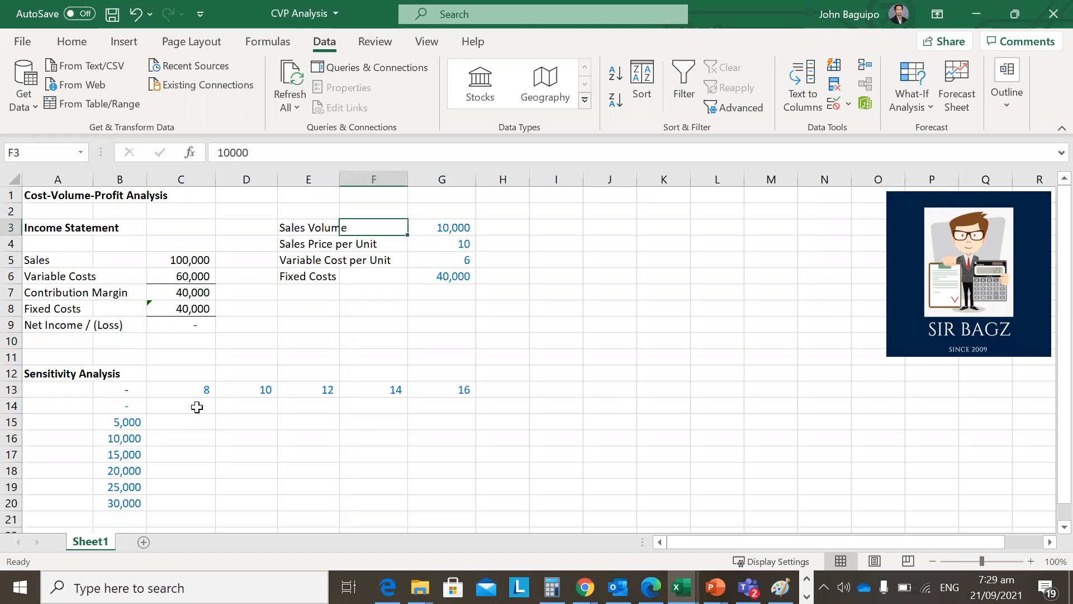
{"action": "key", "text": "Up"}
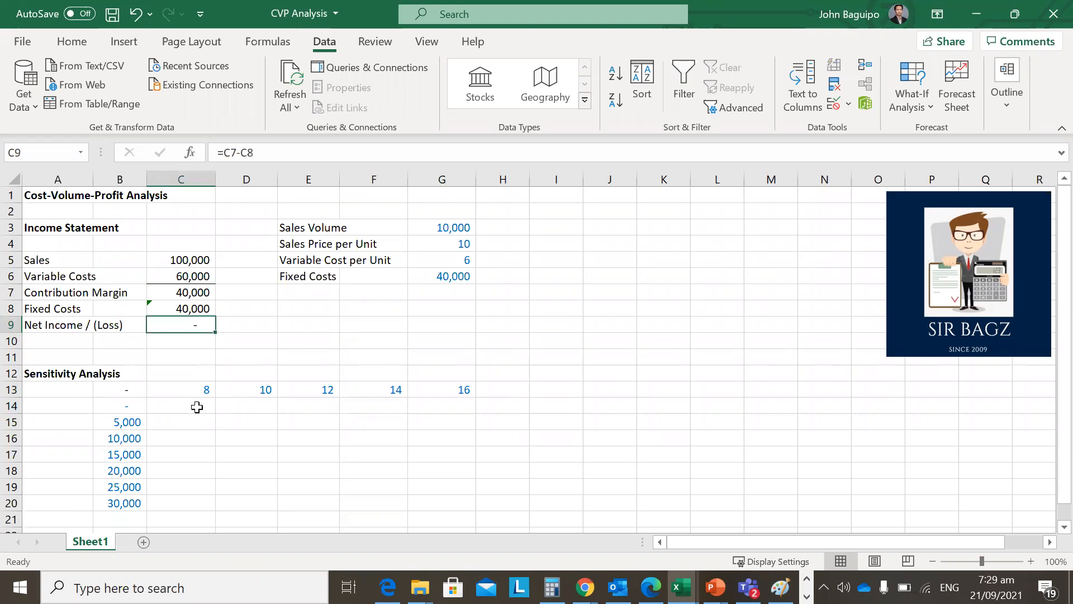
Examine the sales volume scenarios in B14:B20 and the price scenarios in row 13 against the sales volume assumption in G3.
{"action": "left_click_drag", "start_coordinate": [122, 408], "coordinate": [114, 503]}
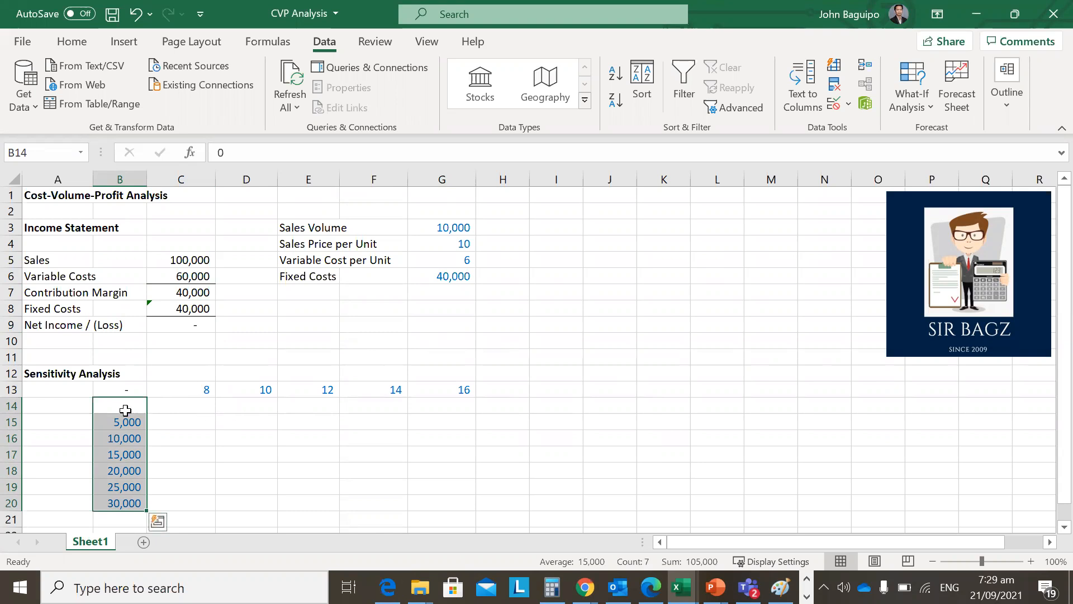
{"action": "left_click_drag", "start_coordinate": [125, 411], "coordinate": [122, 505]}
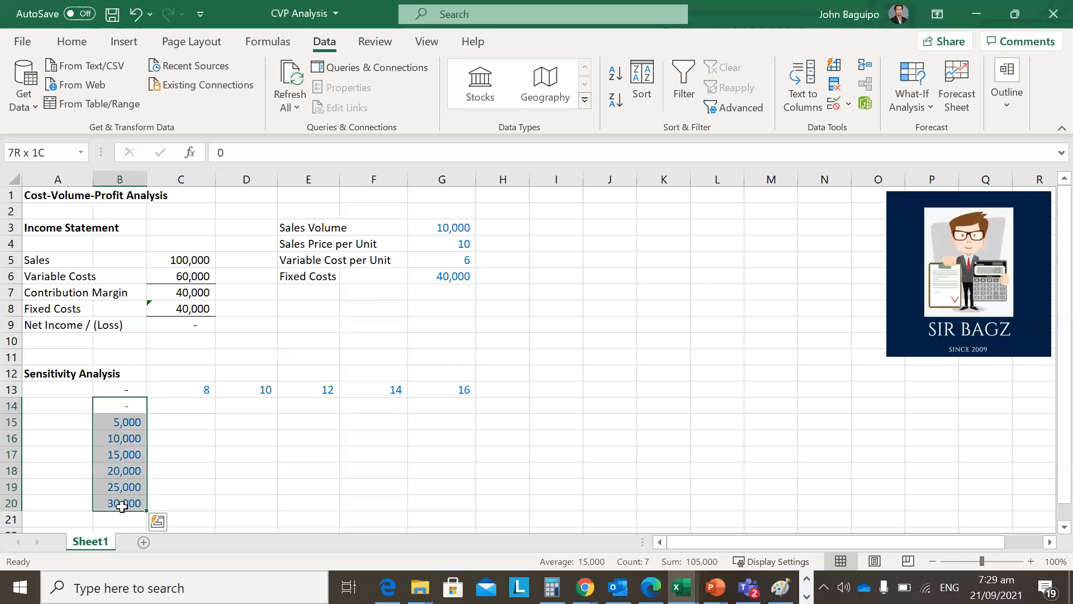
{"action": "left_click", "coordinate": [457, 226]}
{"action": "left_click", "coordinate": [233, 436]}
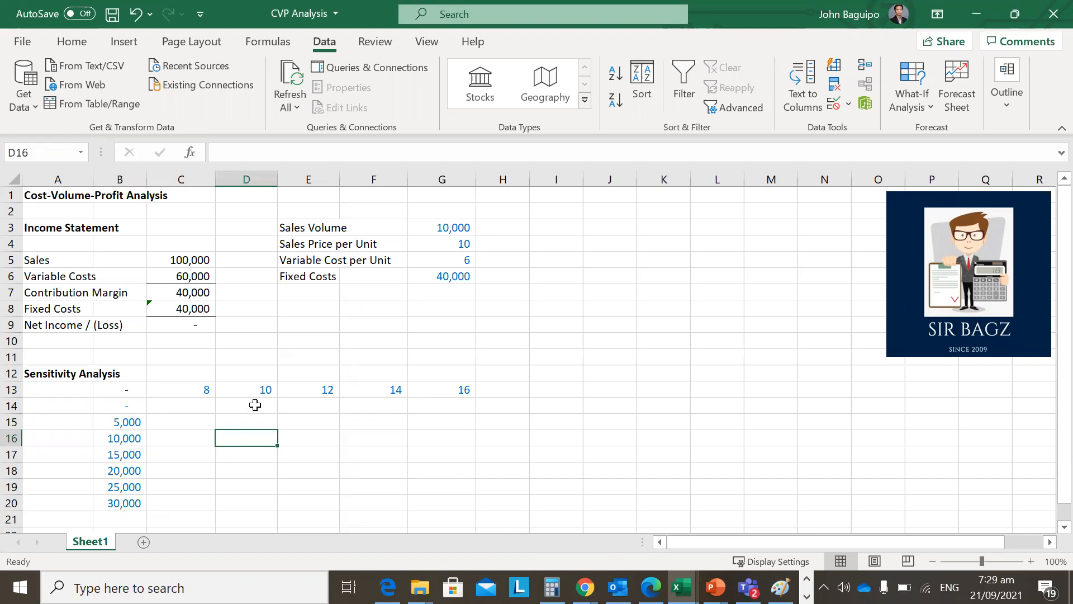
{"action": "left_click_drag", "start_coordinate": [137, 406], "coordinate": [134, 503]}
{"action": "left_click_drag", "start_coordinate": [184, 387], "coordinate": [268, 386]}
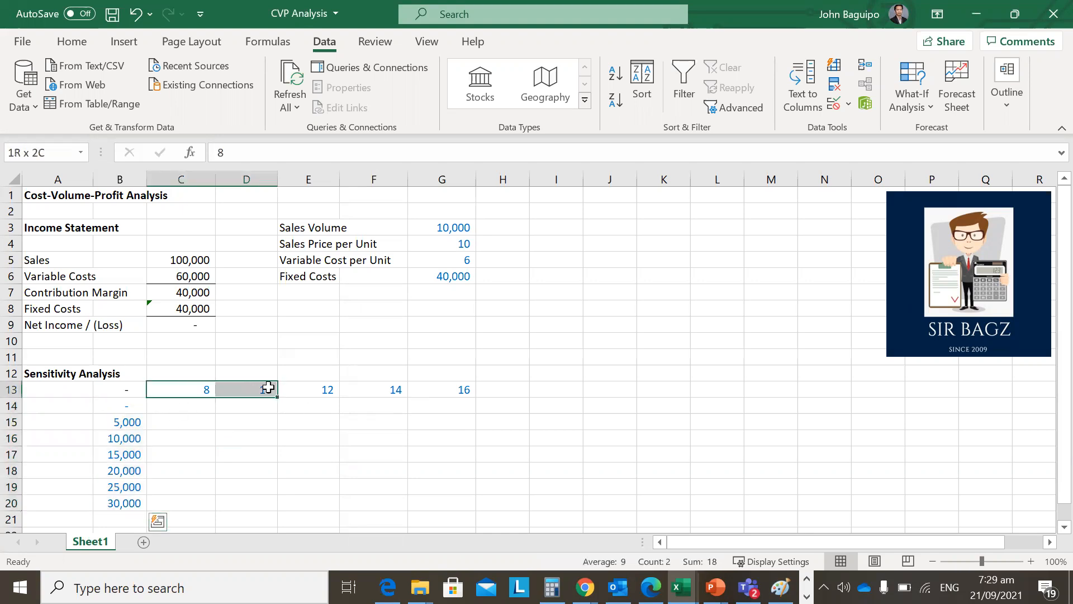
Label the volume scenarios of the sensitivity table by entering "Sales Volume" in cell A15.
{"action": "left_click", "coordinate": [57, 419]}
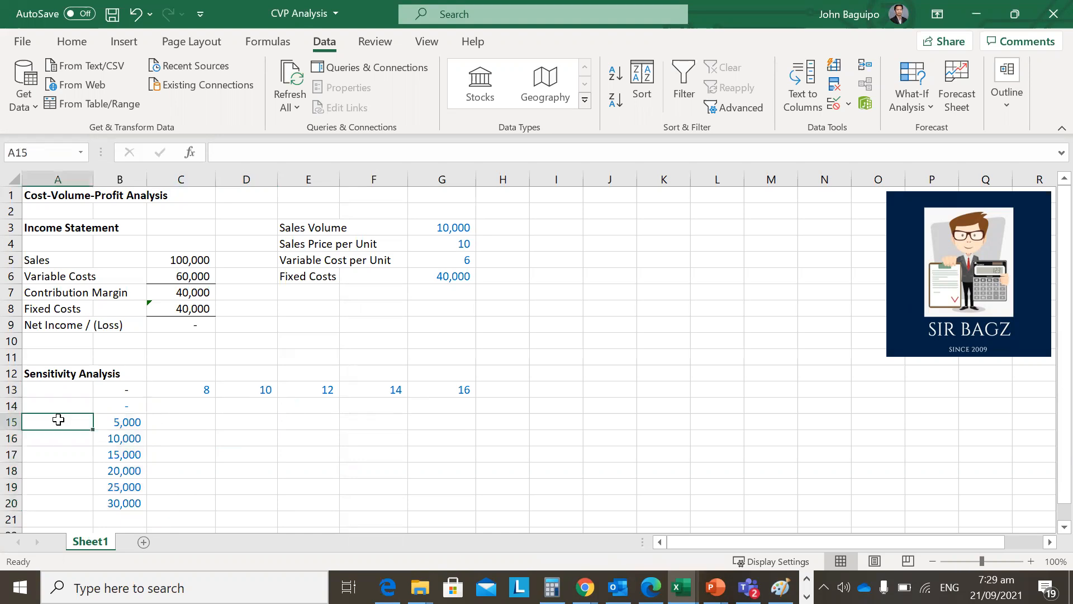
{"action": "type", "text": "Sales Volume"}
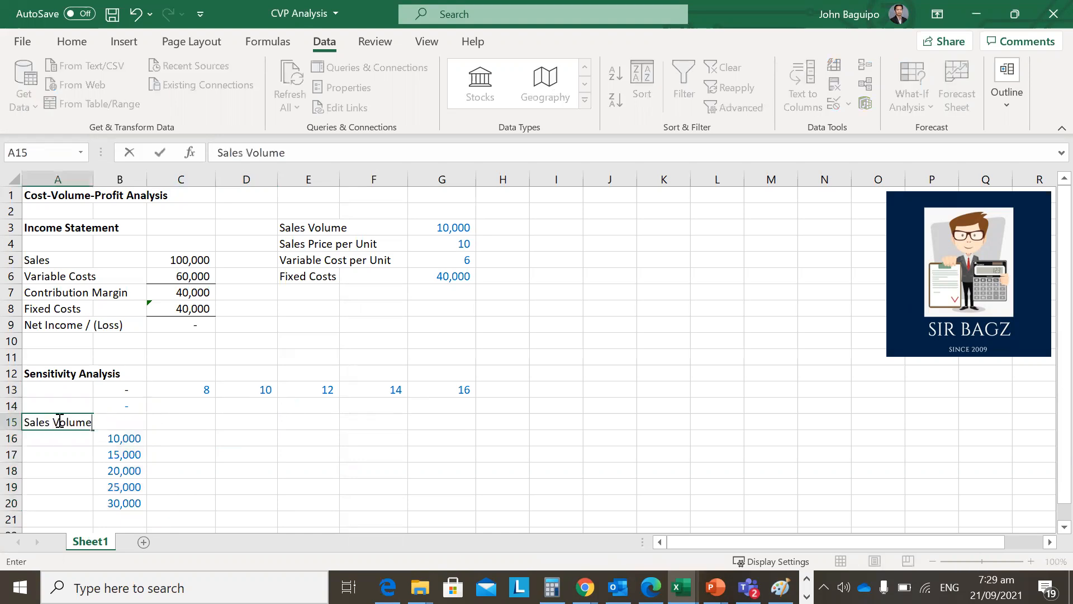
{"action": "key", "text": "Return"}
Label the price scenarios of the sensitivity table by entering "Sales Price" in cell C12.
{"action": "key", "text": "Up"}
{"action": "key", "text": "Right"}
{"action": "key", "text": "Right"}
{"action": "key", "text": "Up"}
{"action": "key", "text": "Up"}
{"action": "key", "text": "Right"}
{"action": "key", "text": "Left"}
{"action": "key", "text": "Up"}
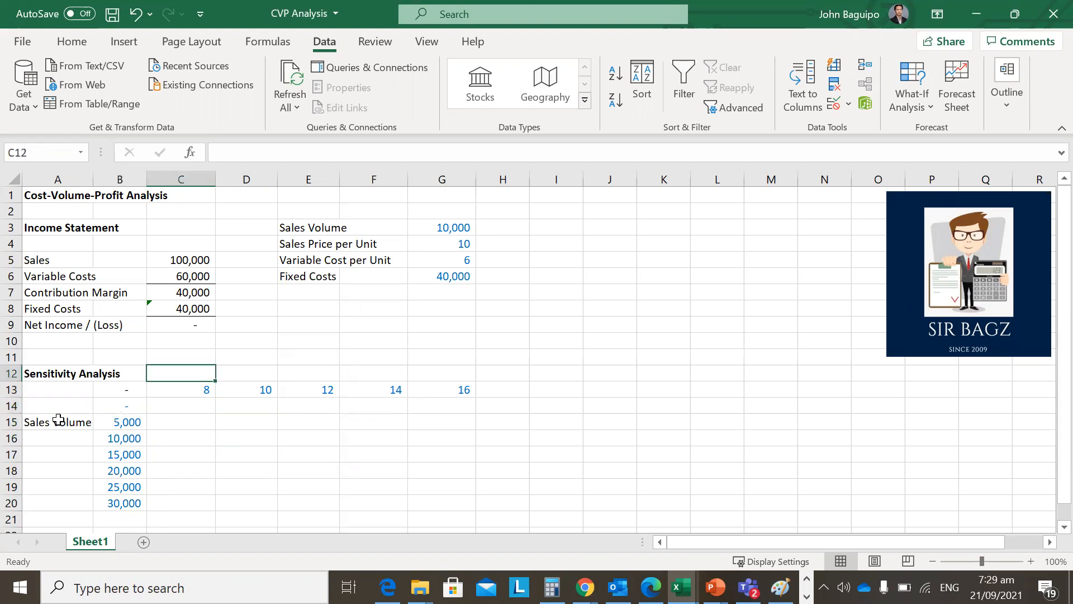
{"action": "type", "text": "Sales p"}
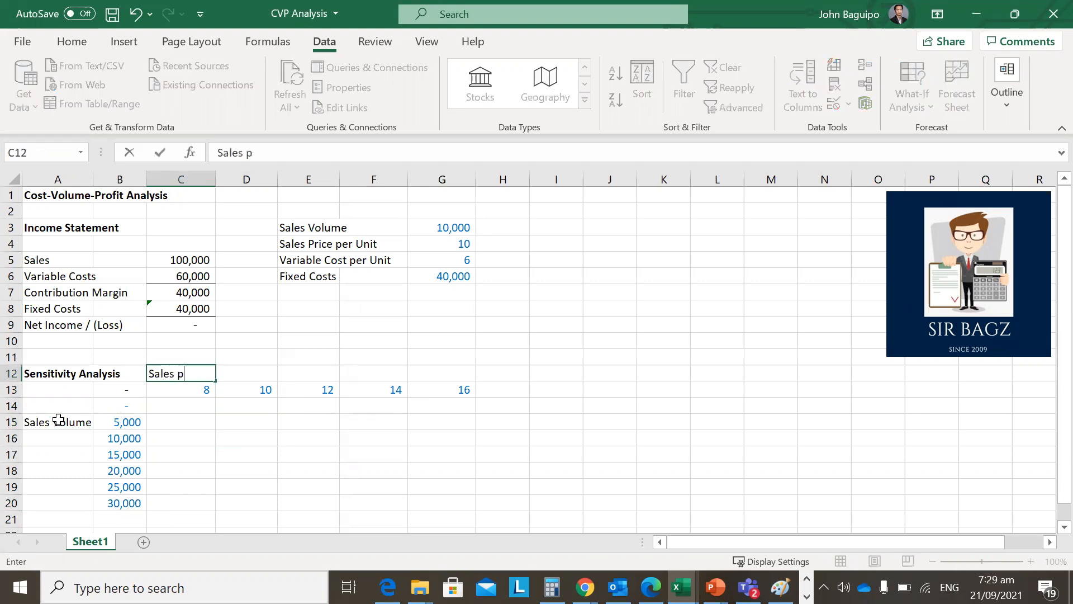
{"action": "key", "text": "BackSpace"}
{"action": "type", "text": "Price"}
{"action": "key", "text": "Return"}
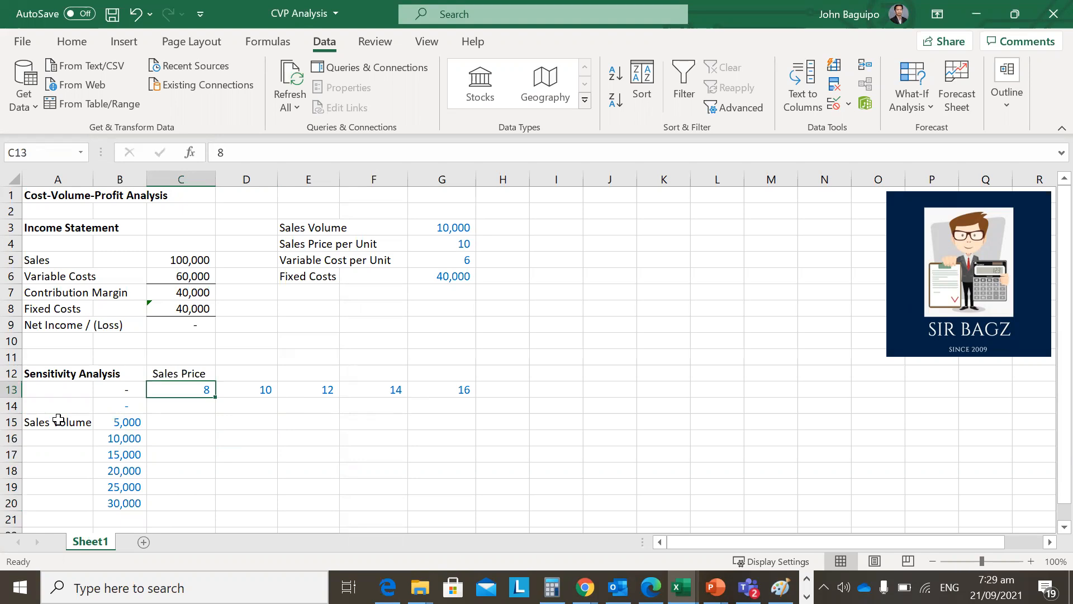
Try a sales volume of 20,000 in cell G3 to test its effect on net income.
{"action": "key", "text": "Up"}
{"action": "key", "text": "Up"}
{"action": "key", "text": "Up"}
{"action": "key", "text": "Up"}
{"action": "key", "text": "Up"}
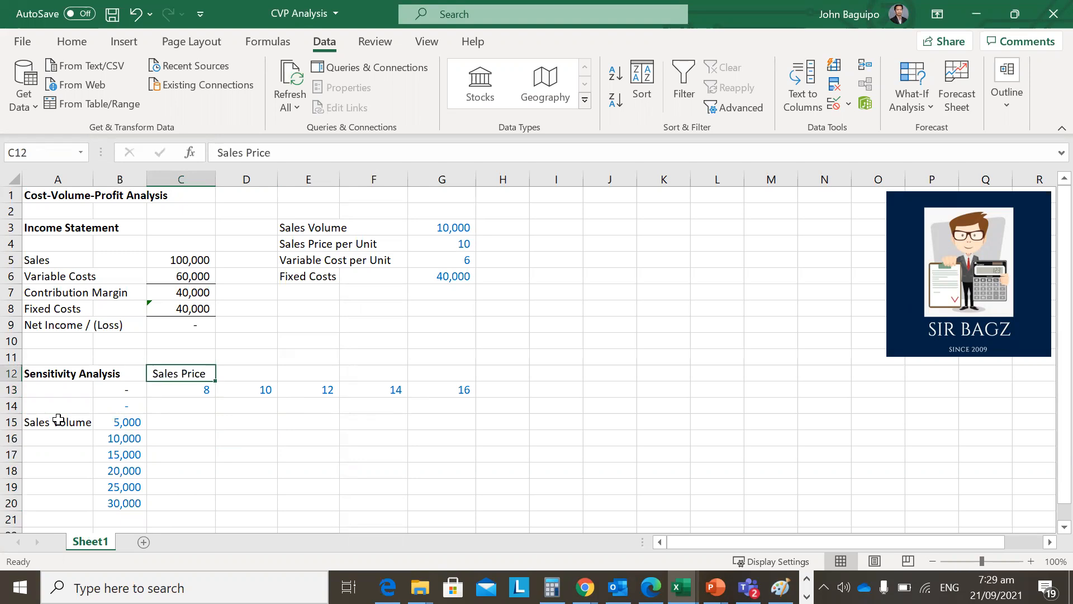
{"action": "key", "text": "Down"}
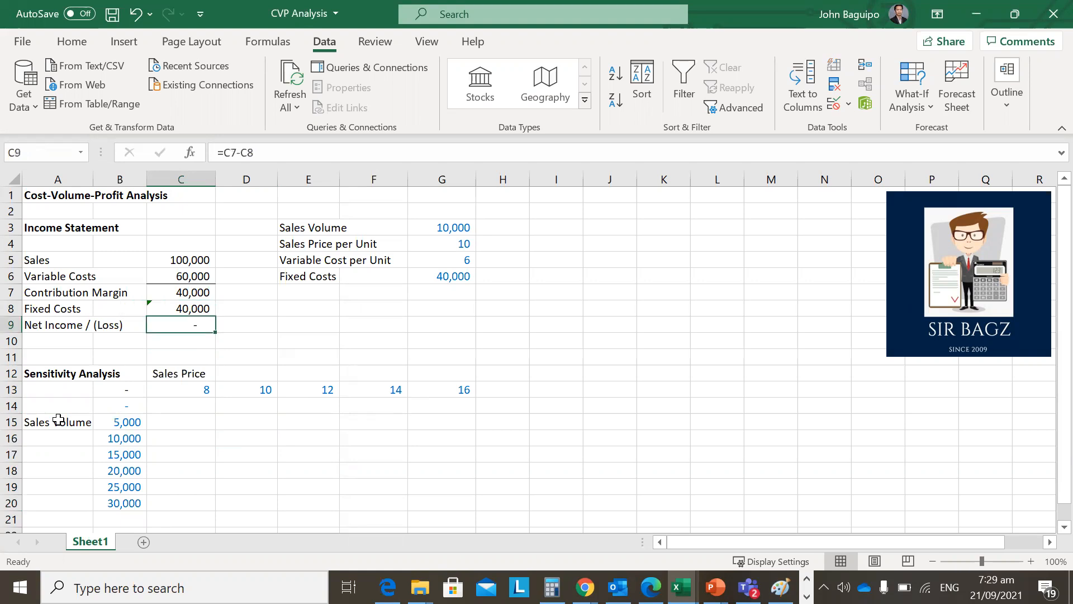
{"action": "key", "text": "Right"}
{"action": "key", "text": "Right"}
{"action": "key", "text": "Right"}
{"action": "key", "text": "Right"}
{"action": "key", "text": "Up"}
{"action": "key", "text": "Up"}
{"action": "key", "text": "Up"}
{"action": "key", "text": "Up"}
{"action": "key", "text": "Up"}
{"action": "key", "text": "Up"}
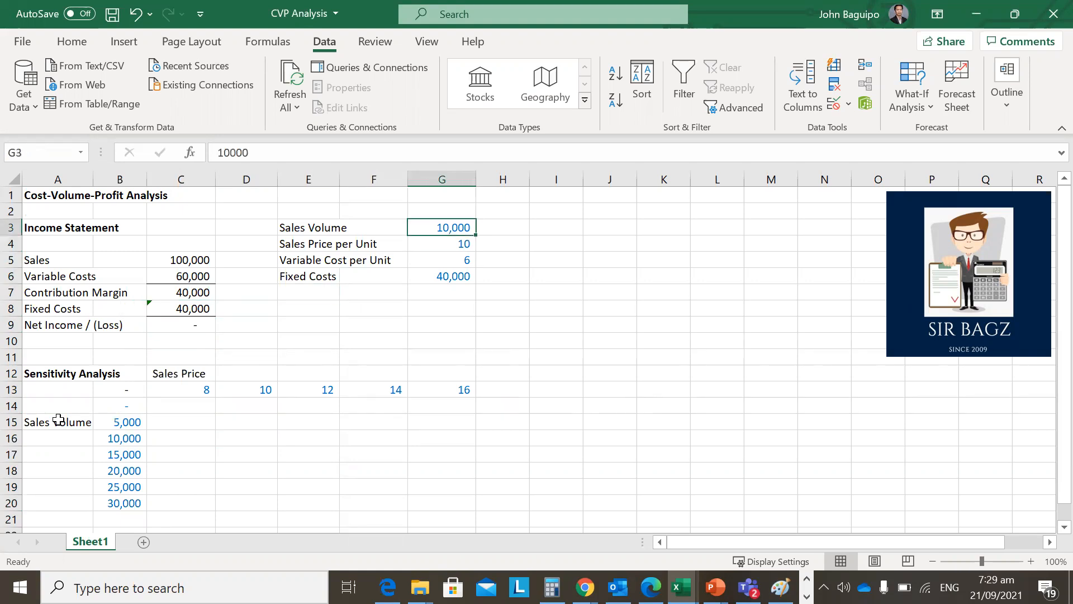
{"action": "type", "text": "20000"}
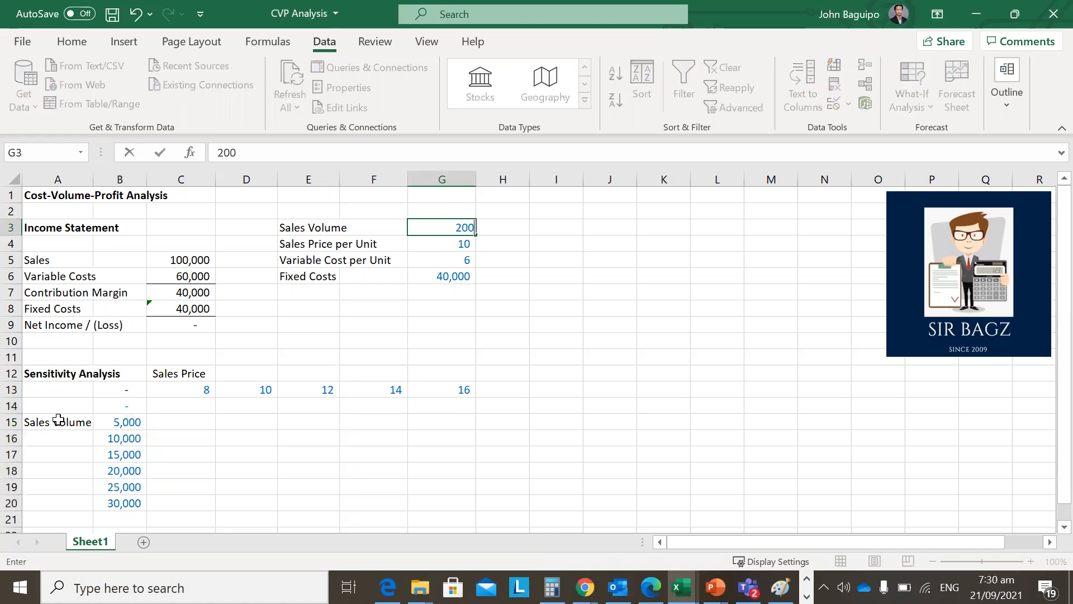
{"action": "key", "text": "Return"}
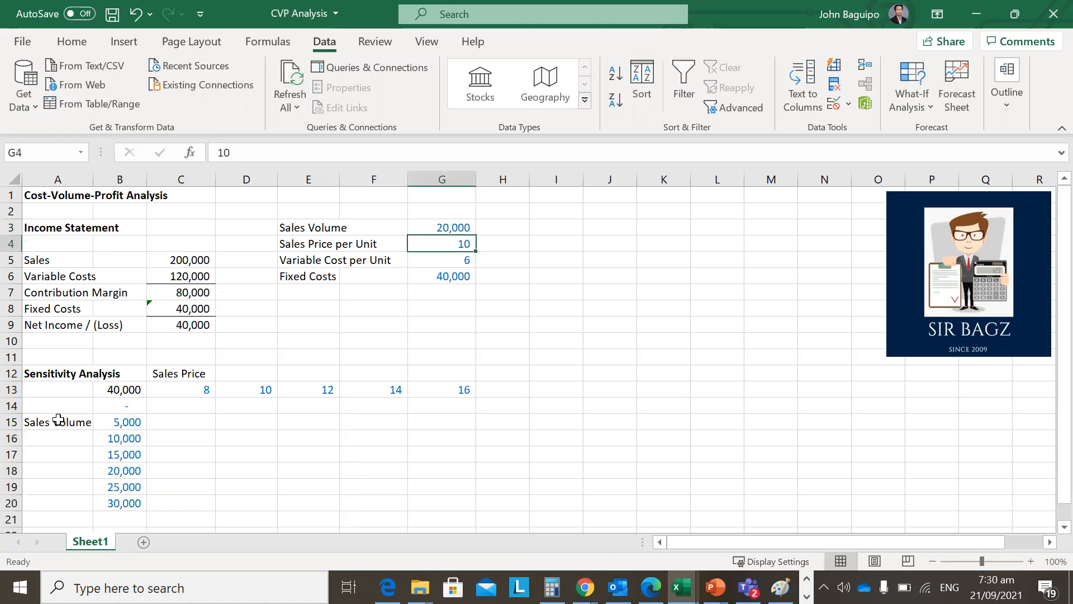
Try a sales price per unit of 12 in cell G4, and undo both the price and the volume changes.
{"action": "left_click", "coordinate": [200, 326]}
{"action": "left_click", "coordinate": [468, 244]}
{"action": "type", "text": "12"}
{"action": "key", "text": "Return"}
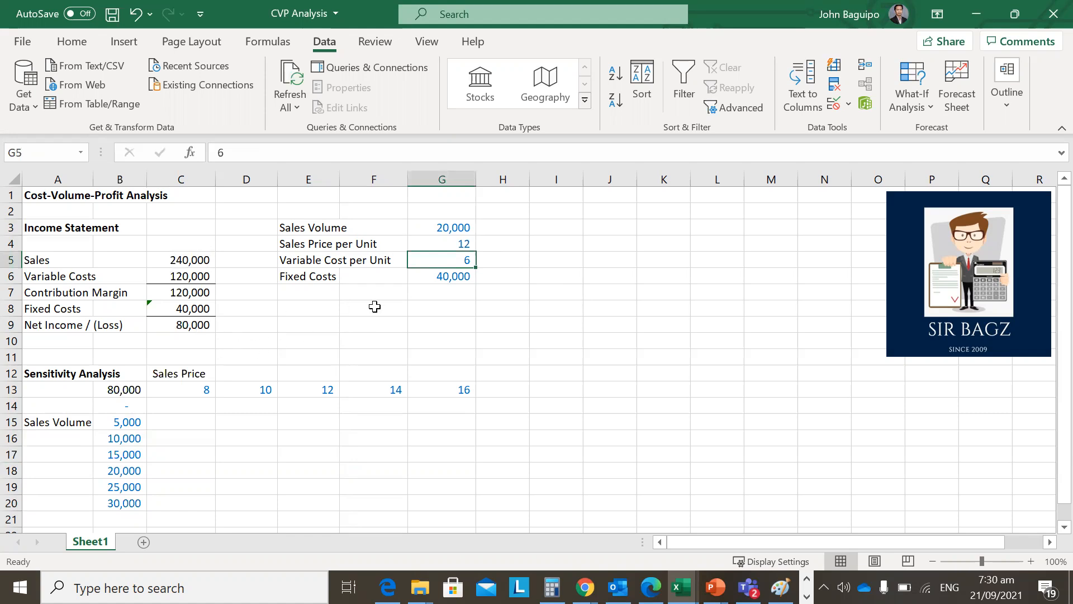
{"action": "key", "text": "ctrl+z"}
{"action": "key", "text": "ctrl+z"}
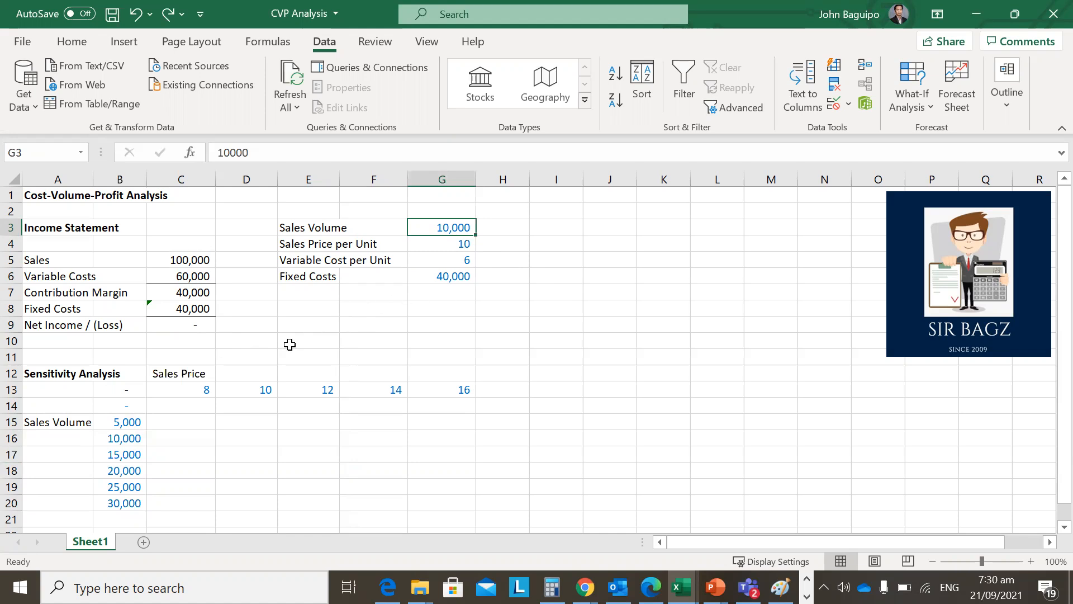
Check the volume and price scenario ranges and the net income formulas in B13 and C9.
{"action": "left_click_drag", "start_coordinate": [120, 408], "coordinate": [125, 499]}
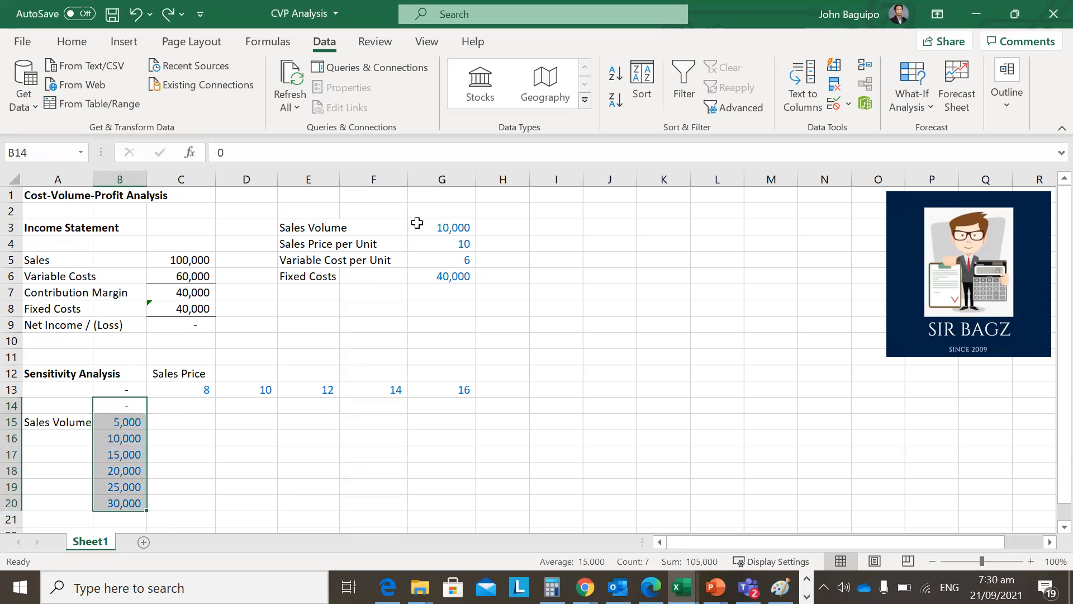
{"action": "left_click_drag", "start_coordinate": [167, 388], "coordinate": [425, 386]}
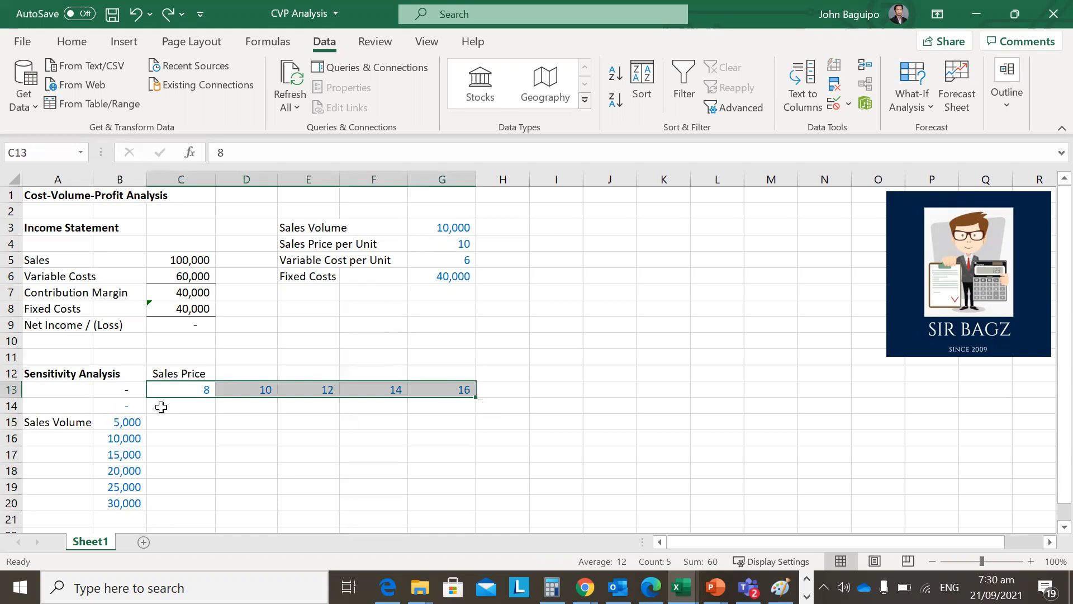
{"action": "left_click", "coordinate": [125, 387]}
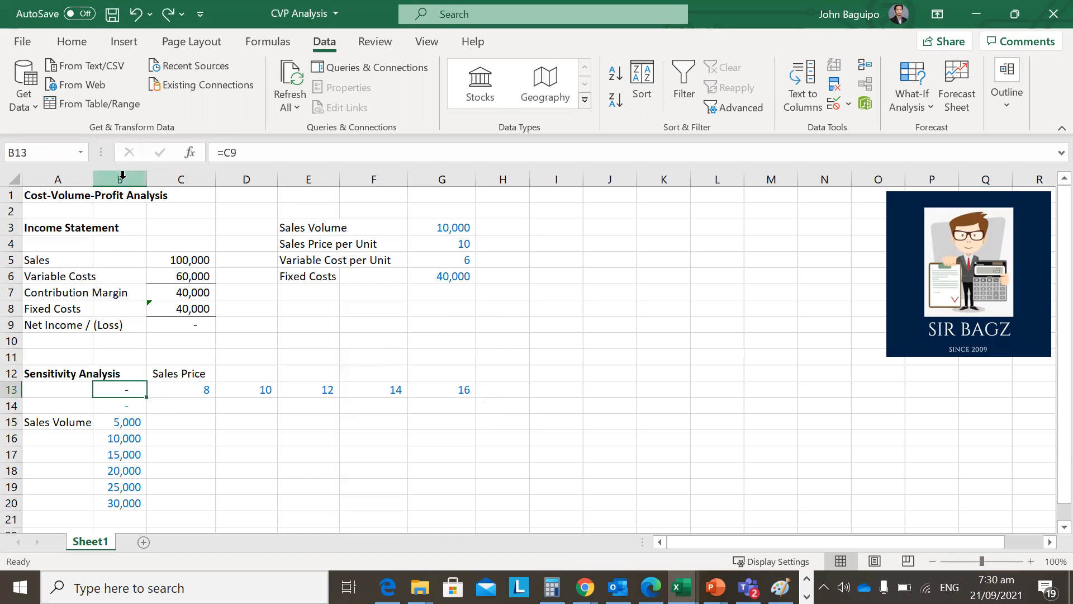
{"action": "left_click", "coordinate": [183, 329]}
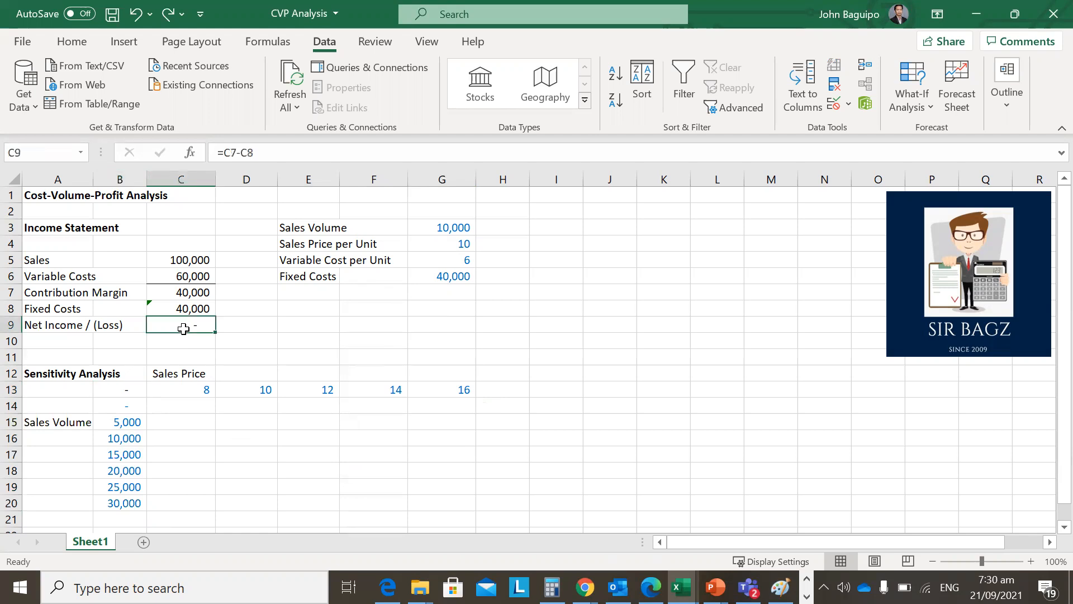
{"action": "left_click", "coordinate": [262, 457]}
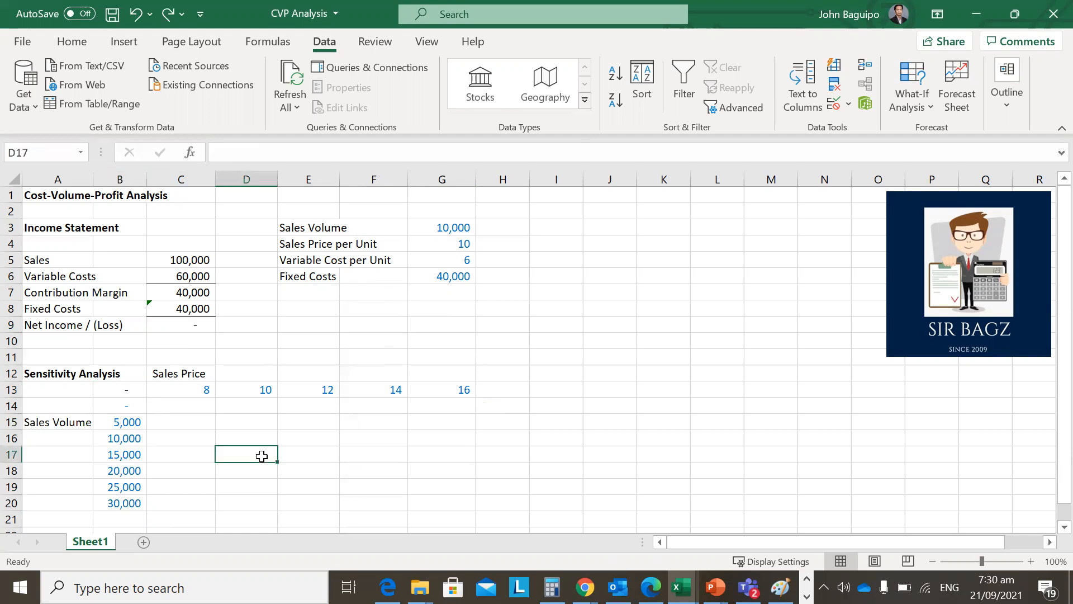
Create a two-variable what-if data table on B13:G20 with row input cell $G$4 and column input cell $G$3.
{"action": "left_click_drag", "start_coordinate": [125, 390], "coordinate": [443, 512]}
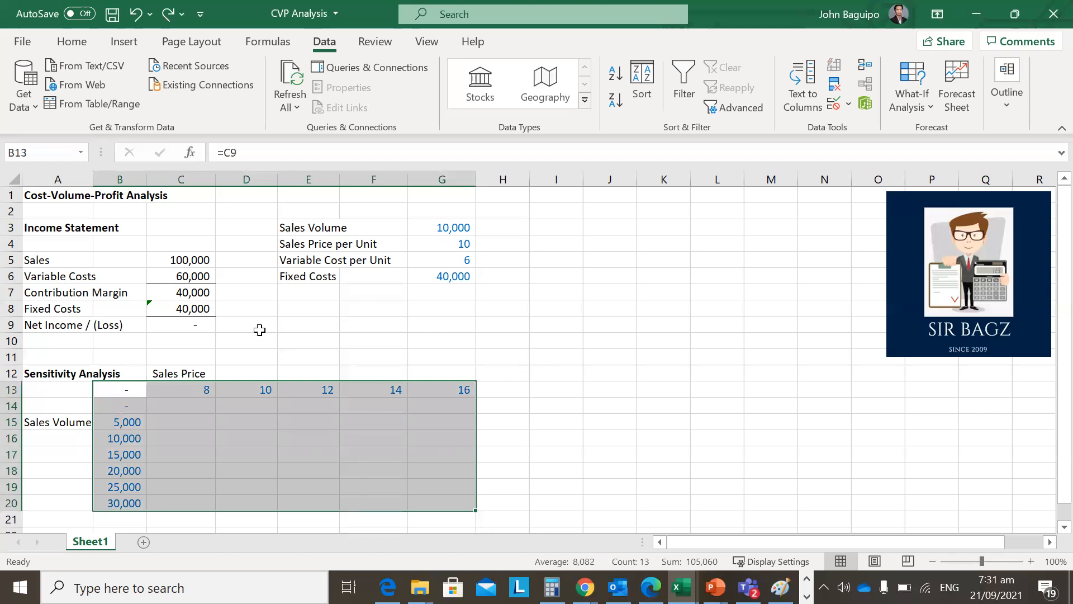
{"action": "left_click", "coordinate": [906, 100]}
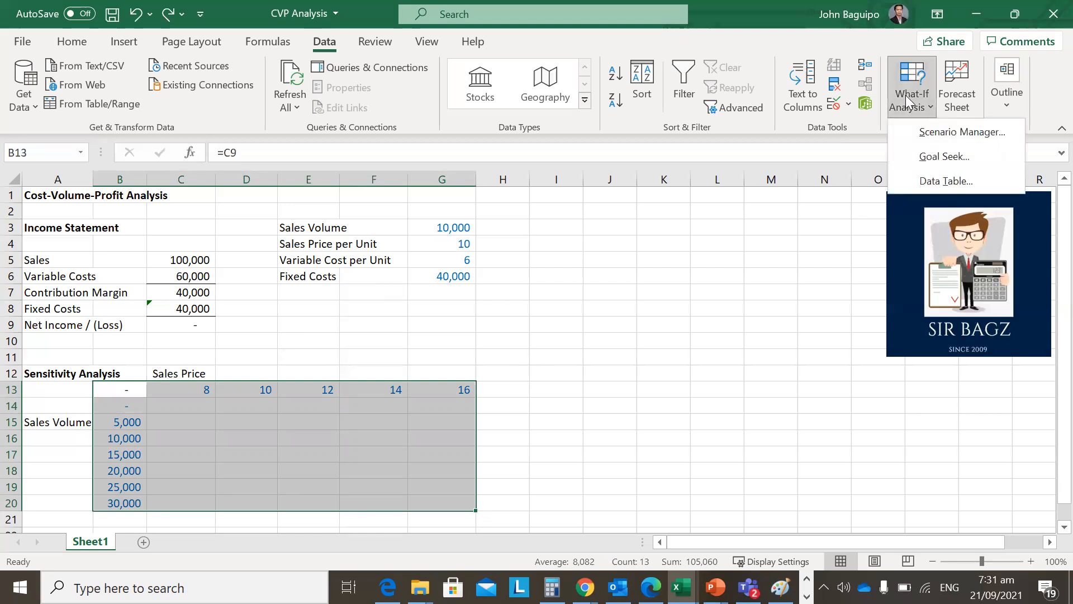
{"action": "left_click", "coordinate": [916, 181]}
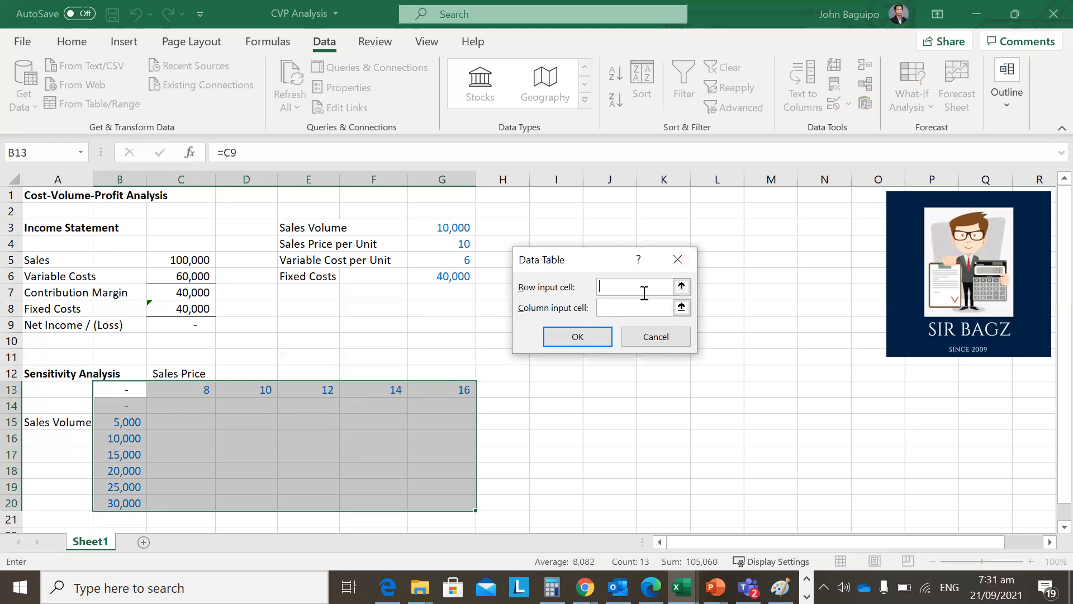
{"action": "left_click", "coordinate": [453, 243]}
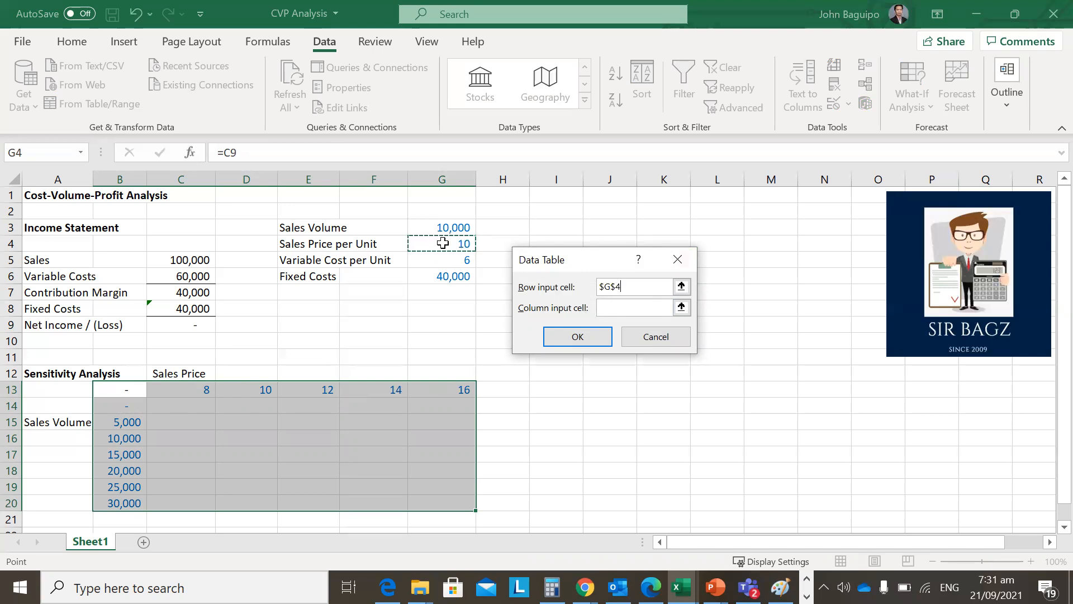
{"action": "left_click", "coordinate": [663, 308]}
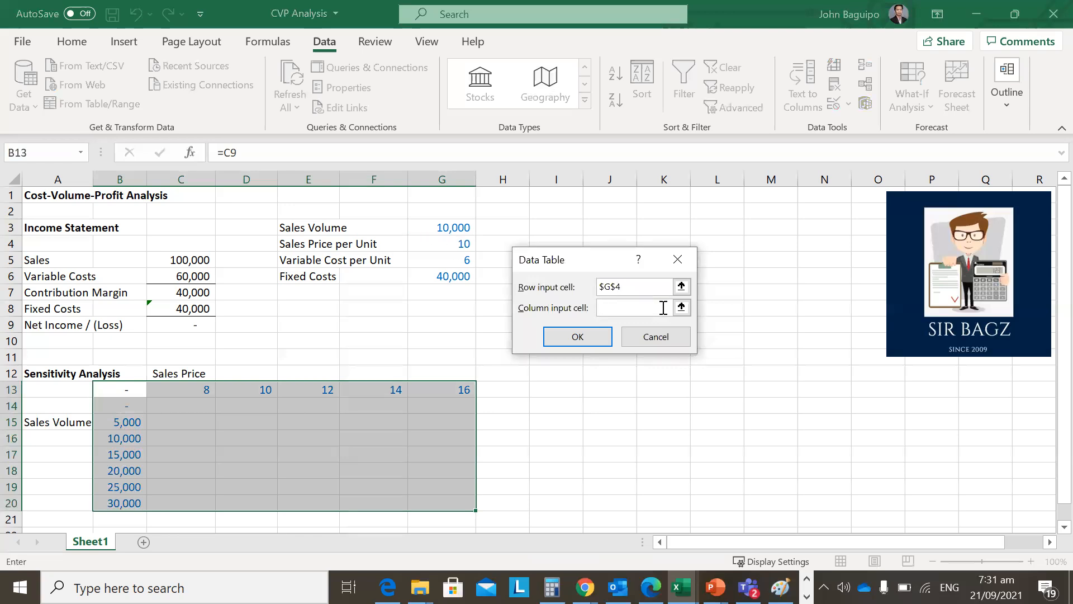
{"action": "left_click", "coordinate": [437, 227]}
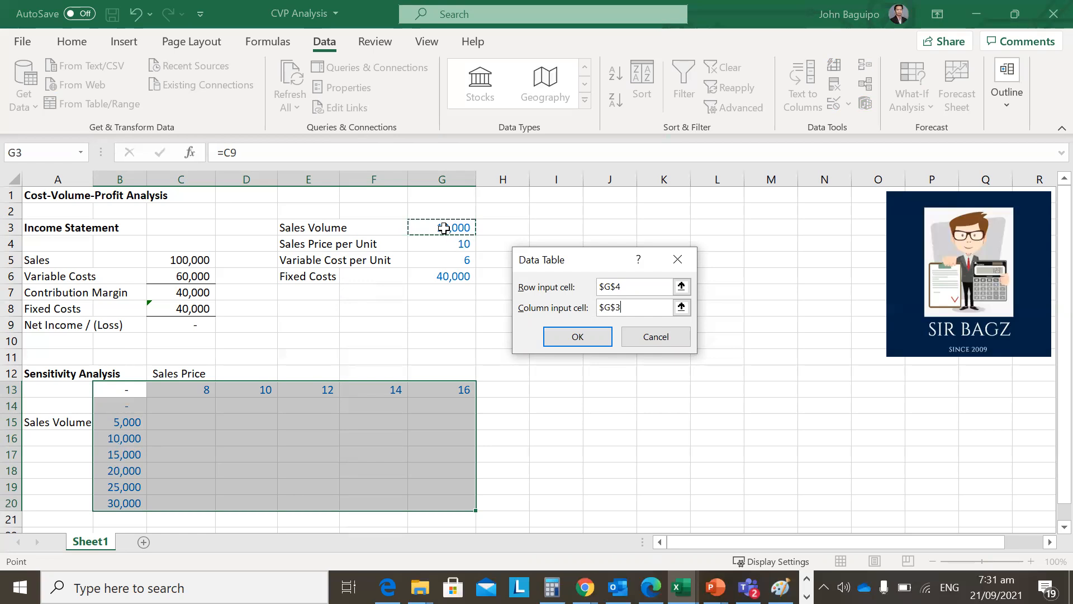
{"action": "left_click", "coordinate": [595, 342]}
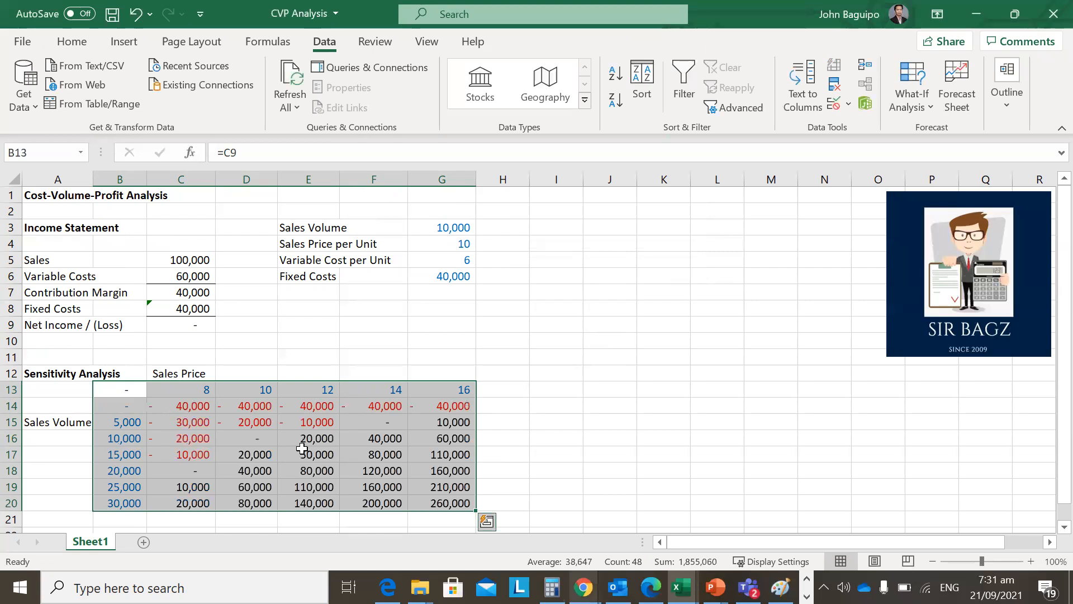
Examine the data table formulas and results in C14:G20, and compare cell D16 with the sales price assumption in G4.
{"action": "left_click", "coordinate": [522, 453]}
{"action": "left_click", "coordinate": [189, 420]}
{"action": "left_click", "coordinate": [202, 406]}
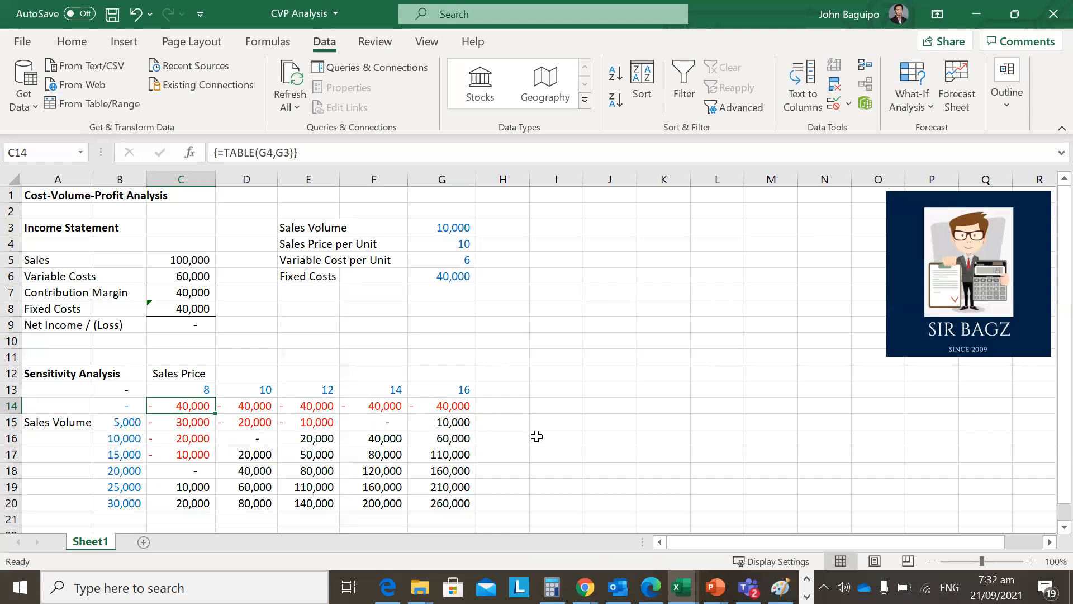
{"action": "left_click", "coordinate": [451, 504]}
{"action": "left_click_drag", "start_coordinate": [451, 504], "coordinate": [193, 407]}
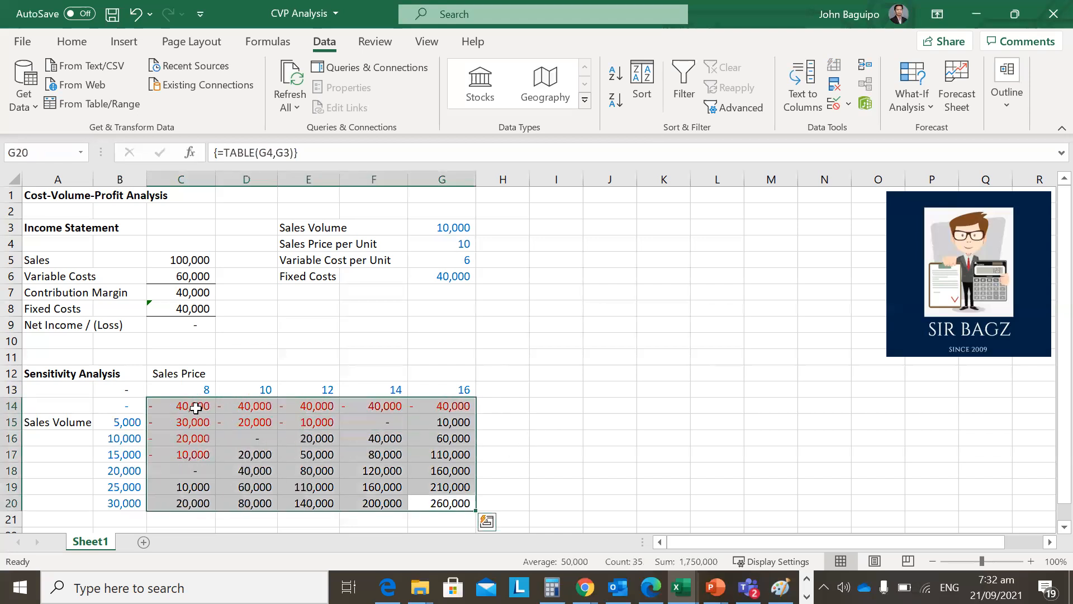
{"action": "left_click", "coordinate": [687, 460]}
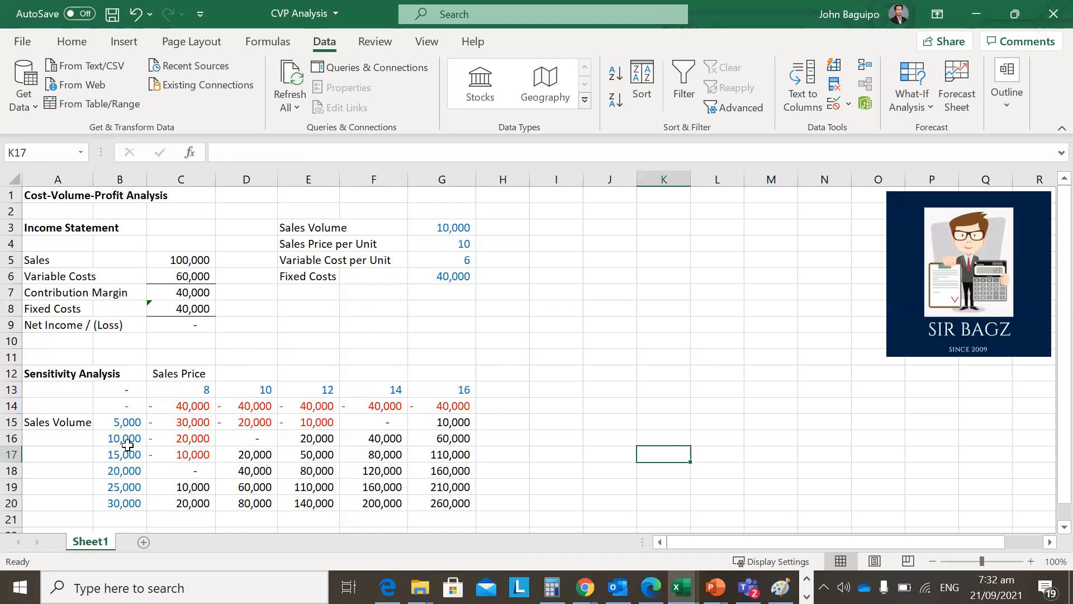
{"action": "left_click", "coordinate": [257, 434]}
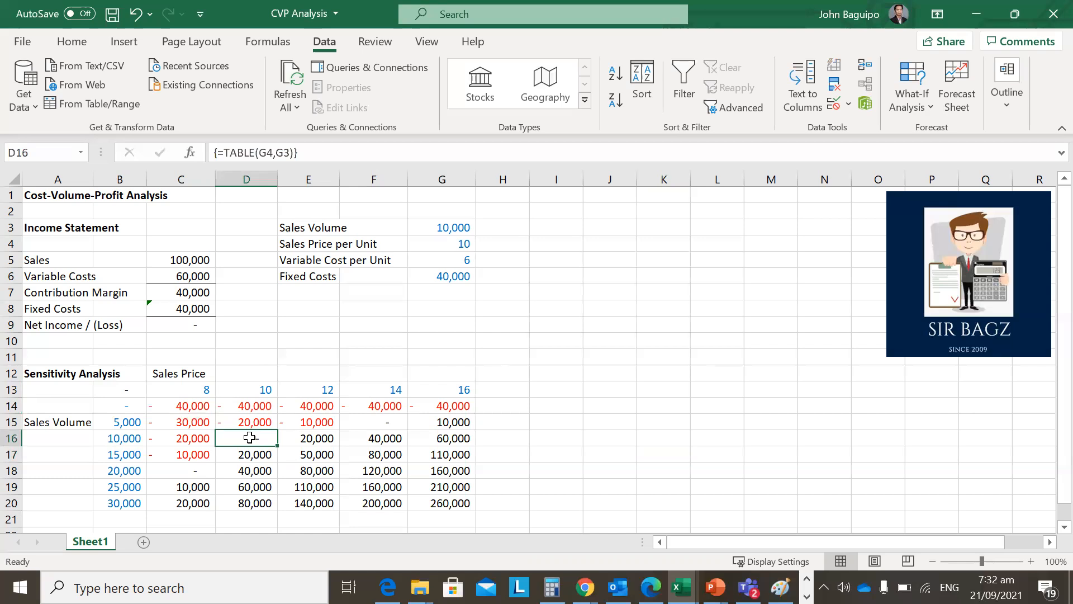
{"action": "left_click", "coordinate": [450, 245]}
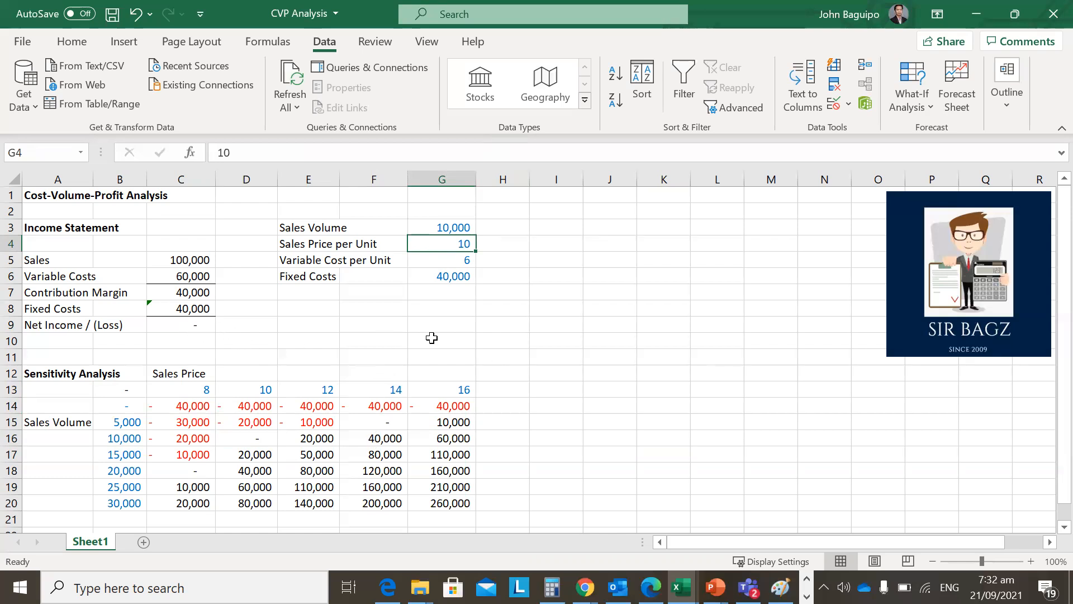
Set the sales price per unit in G4 to 14 and the sales volume in G3 to 25,000.
{"action": "type", "text": "14"}
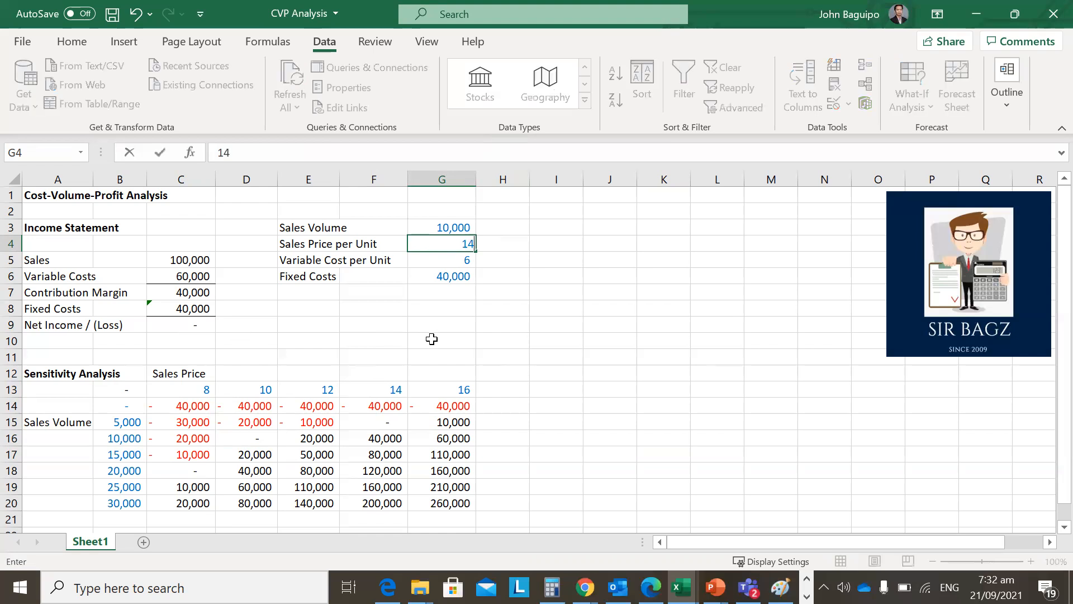
{"action": "key", "text": "Return"}
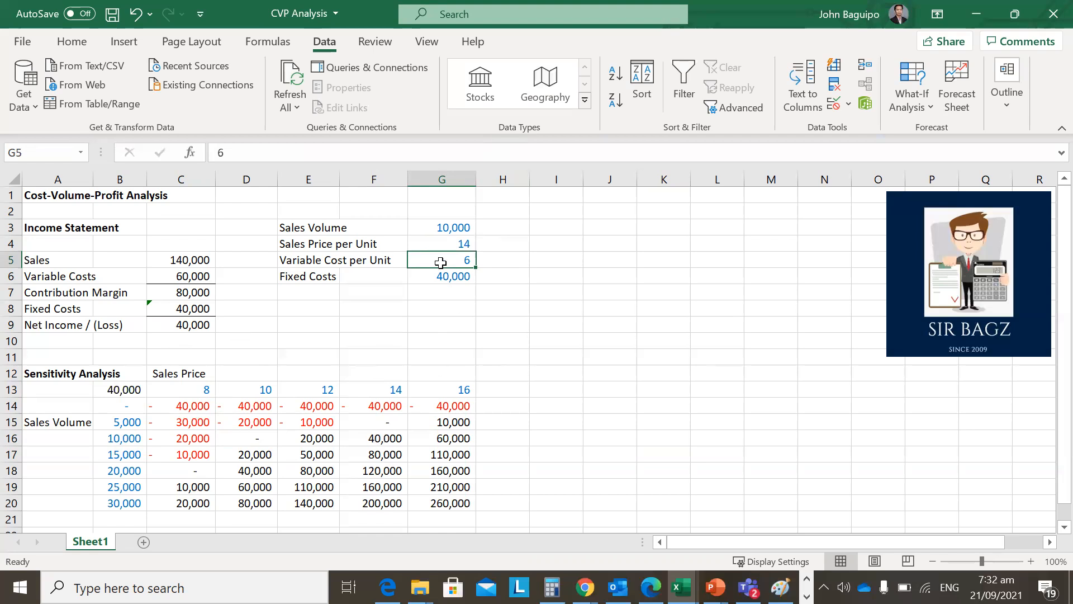
{"action": "left_click", "coordinate": [435, 228]}
{"action": "type", "text": "25000"}
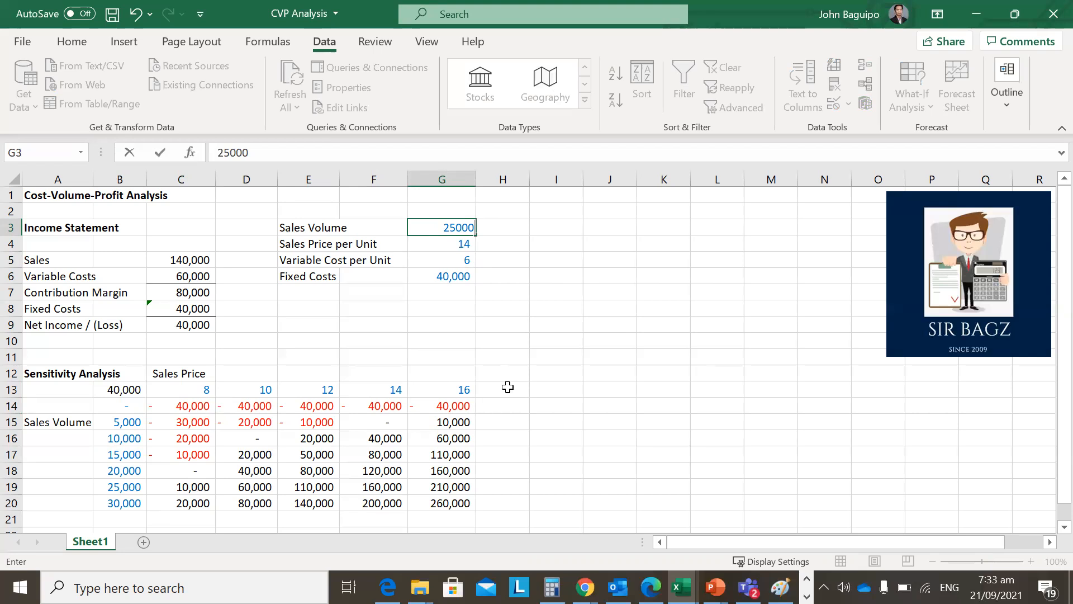
{"action": "key", "text": "Return"}
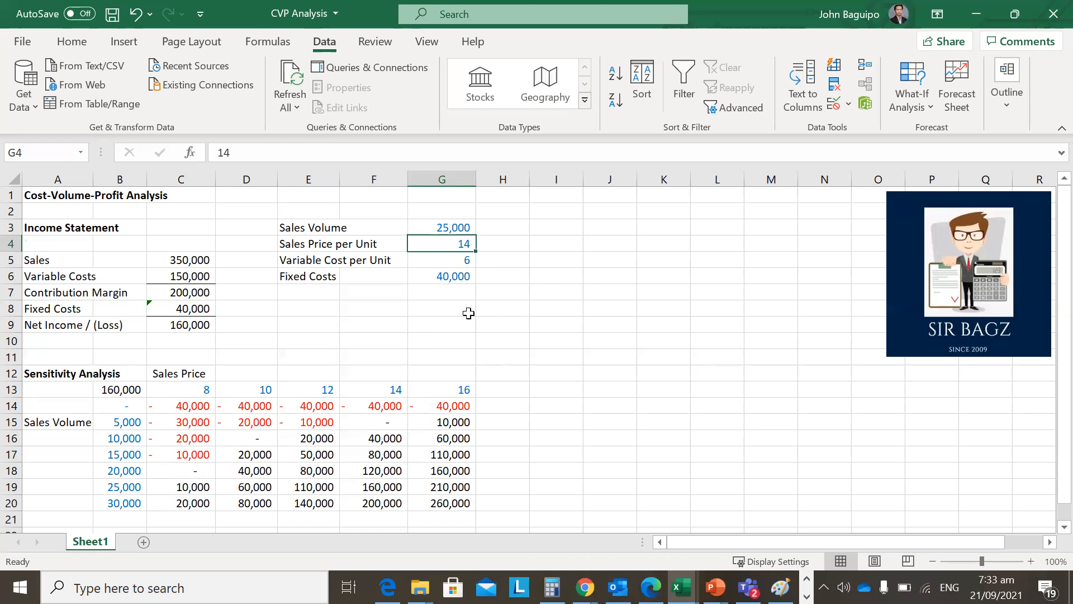
Set the sales price per unit in G4 to 8 and the sales volume in G3 to 5,000.
{"action": "type", "text": "8"}
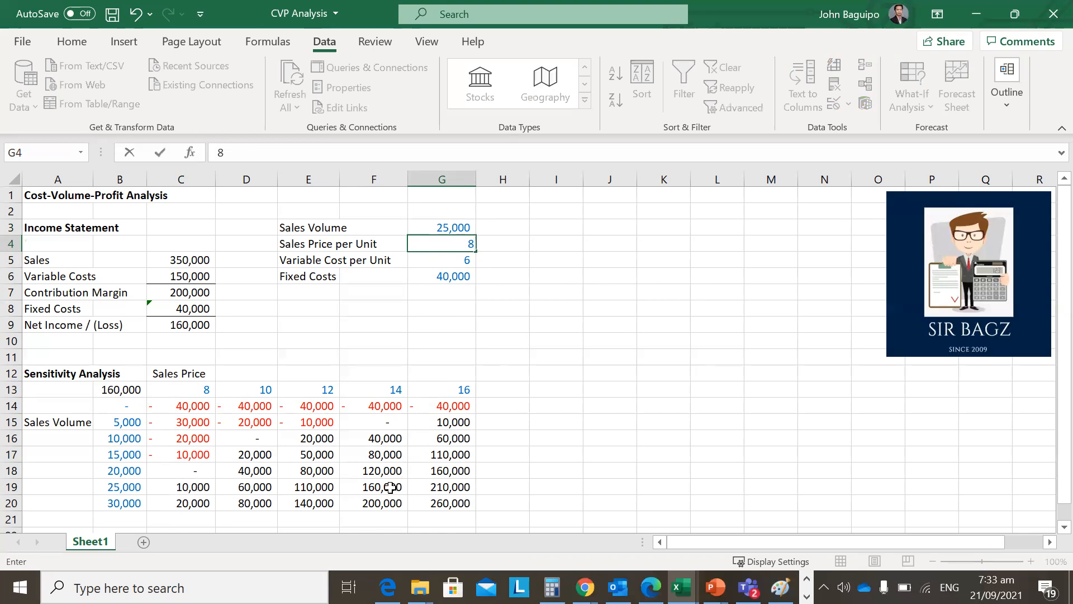
{"action": "key", "text": "Return"}
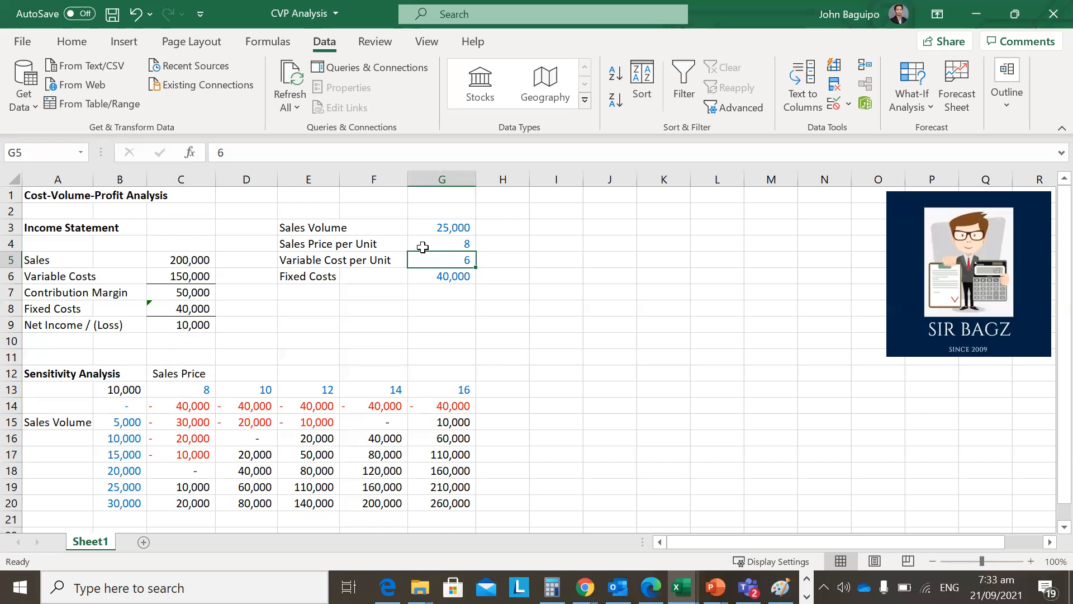
{"action": "left_click", "coordinate": [450, 228]}
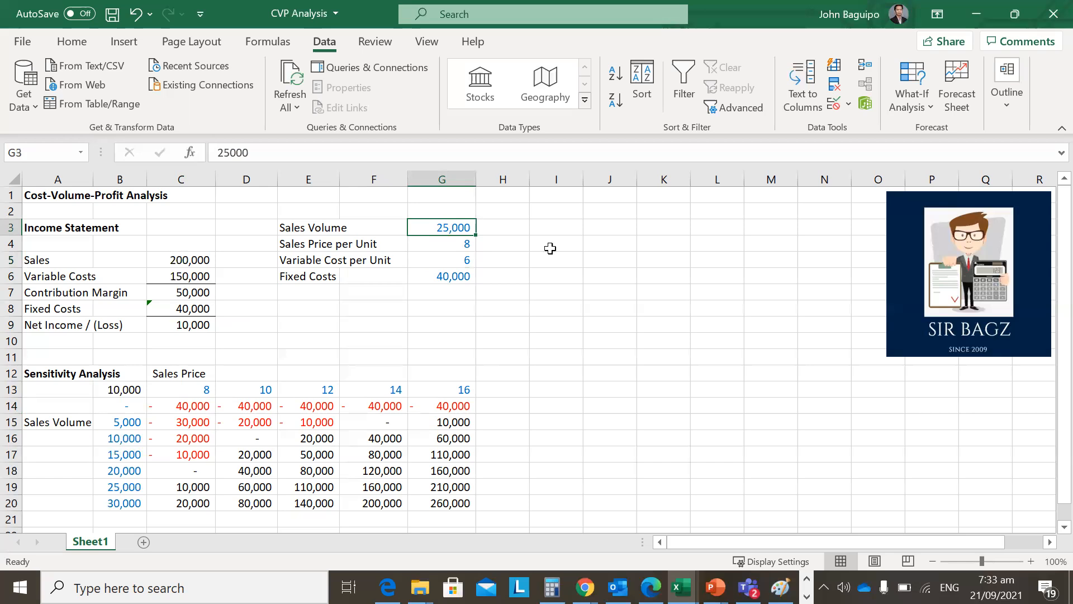
{"action": "type", "text": "5000"}
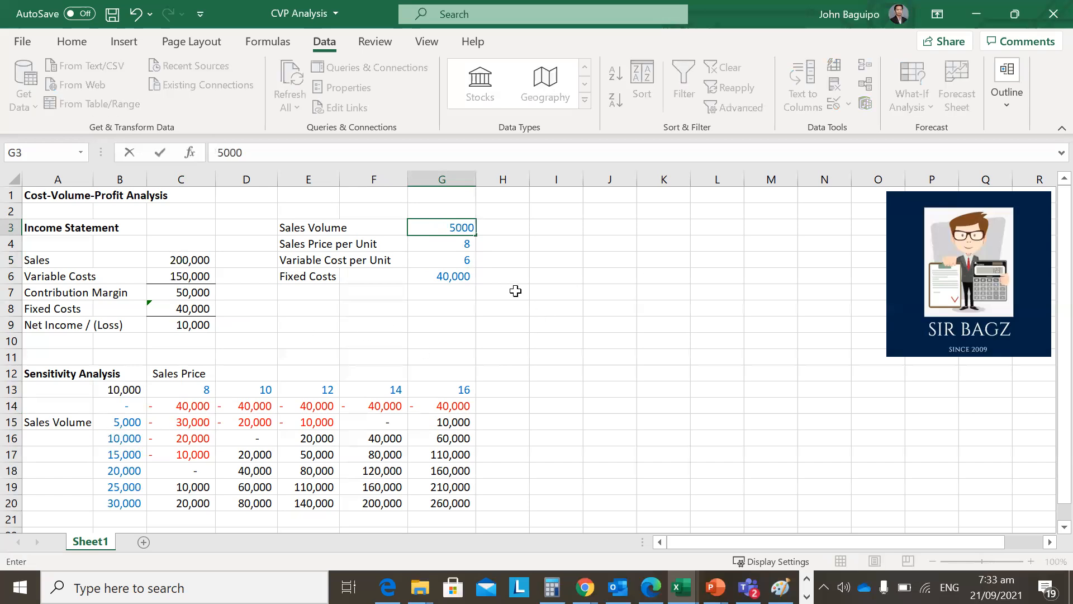
{"action": "key", "text": "Return"}
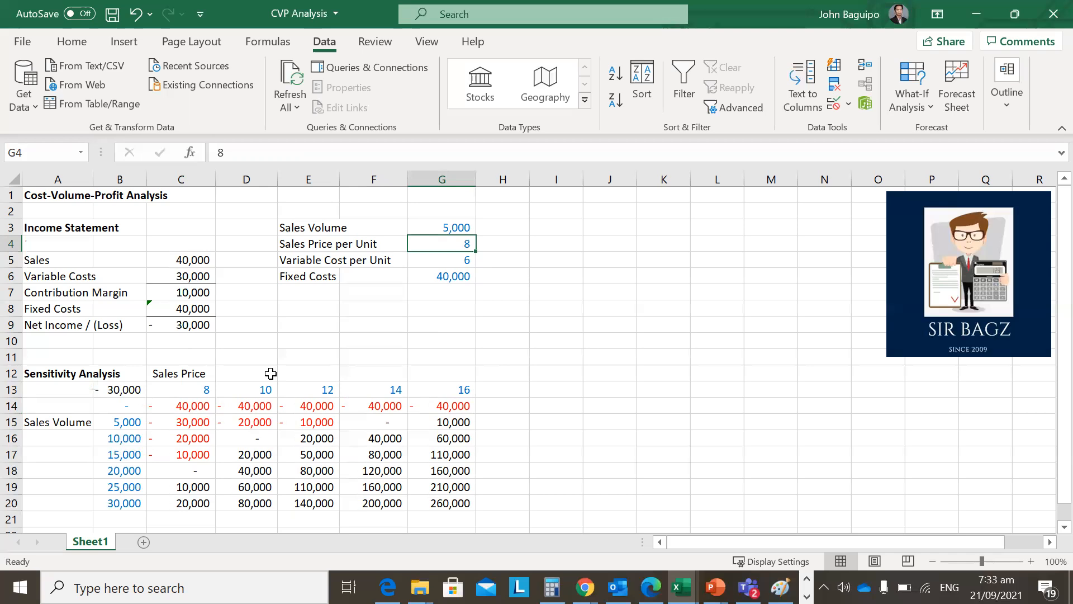
Examine the data table range B13:G20, the net income formulas in B13 and C9, and the table formula in C14:G20.
{"action": "left_click", "coordinate": [122, 389]}
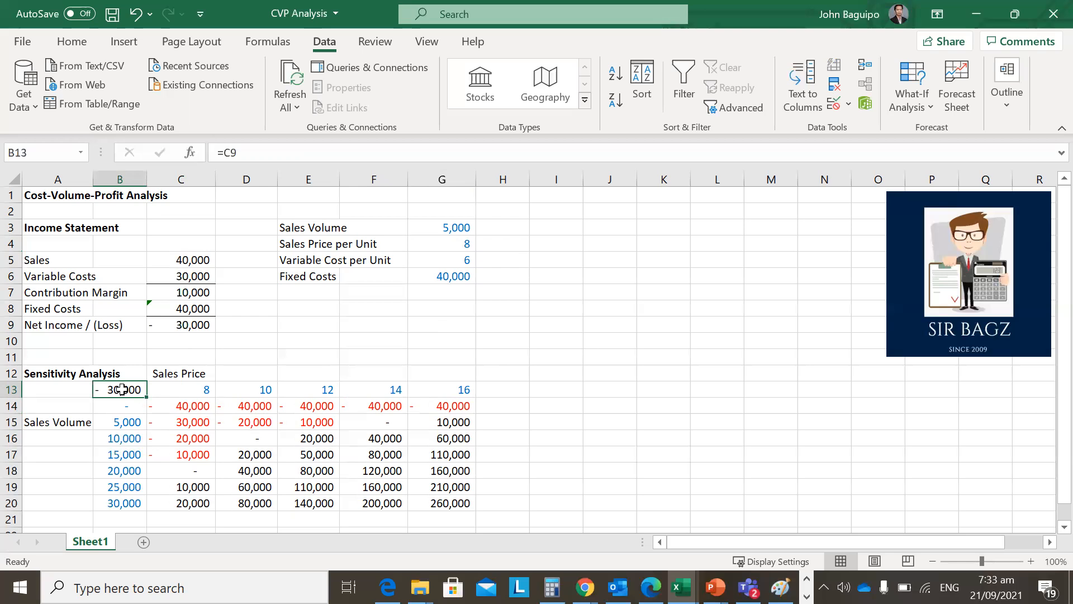
{"action": "left_click_drag", "start_coordinate": [122, 389], "coordinate": [439, 512]}
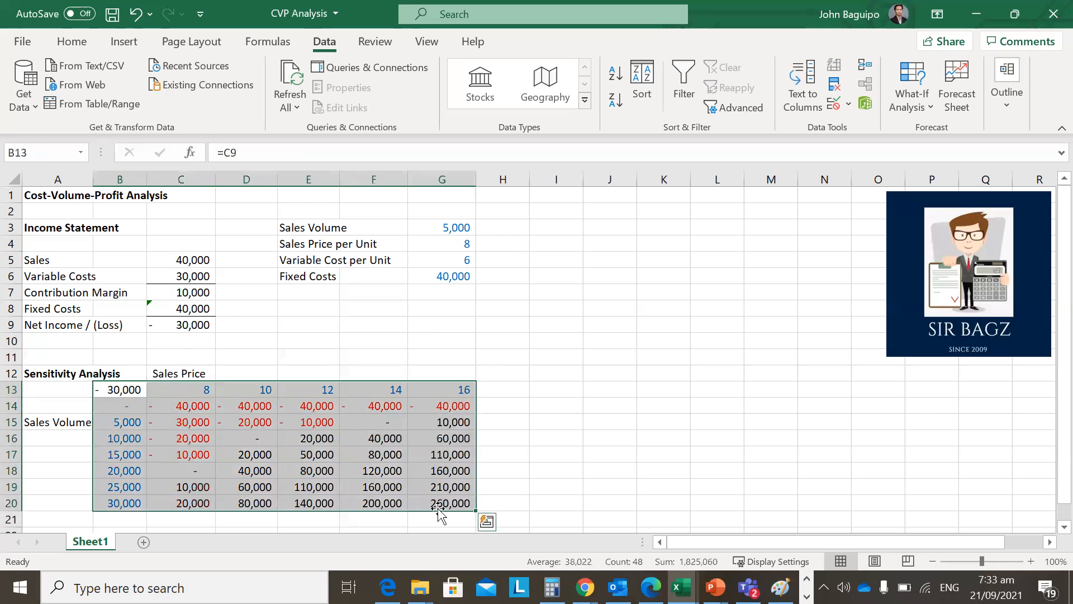
{"action": "left_click", "coordinate": [917, 101]}
{"action": "left_click", "coordinate": [128, 391]}
{"action": "left_click", "coordinate": [127, 391]}
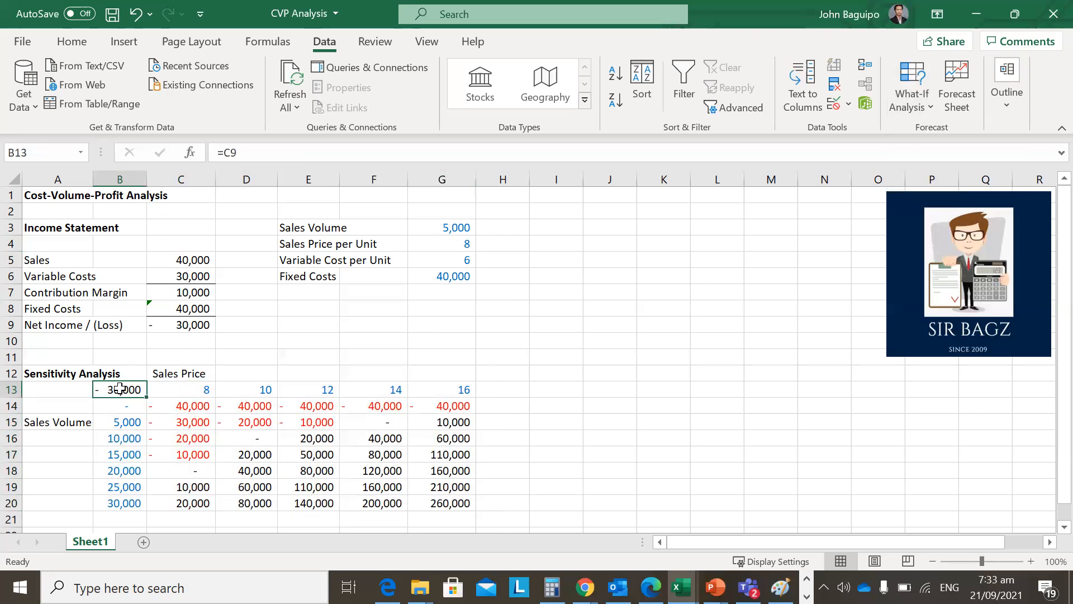
{"action": "left_click", "coordinate": [187, 327]}
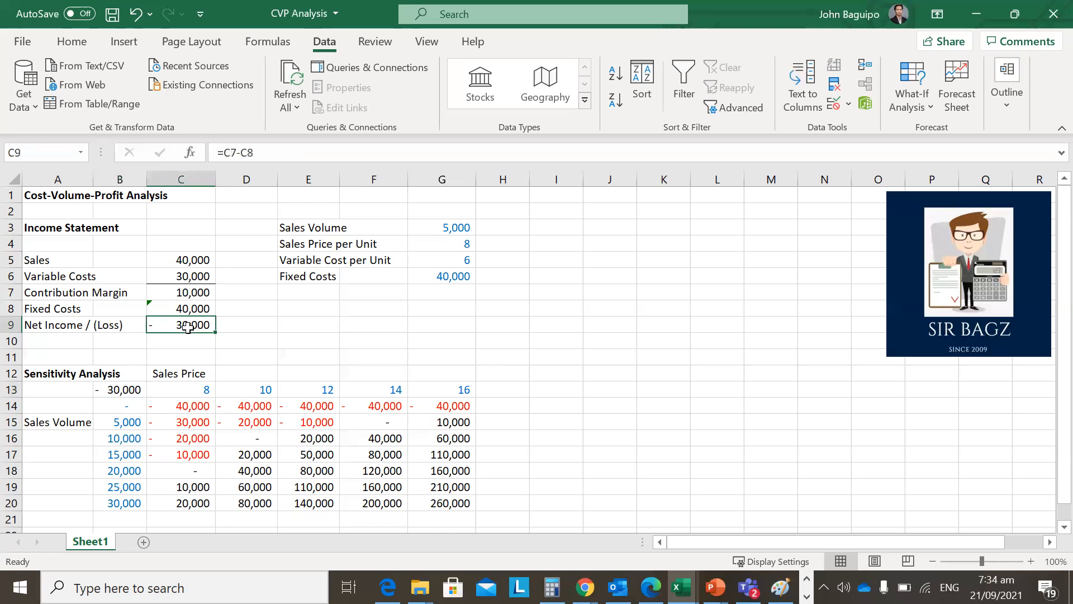
{"action": "left_click", "coordinate": [126, 390]}
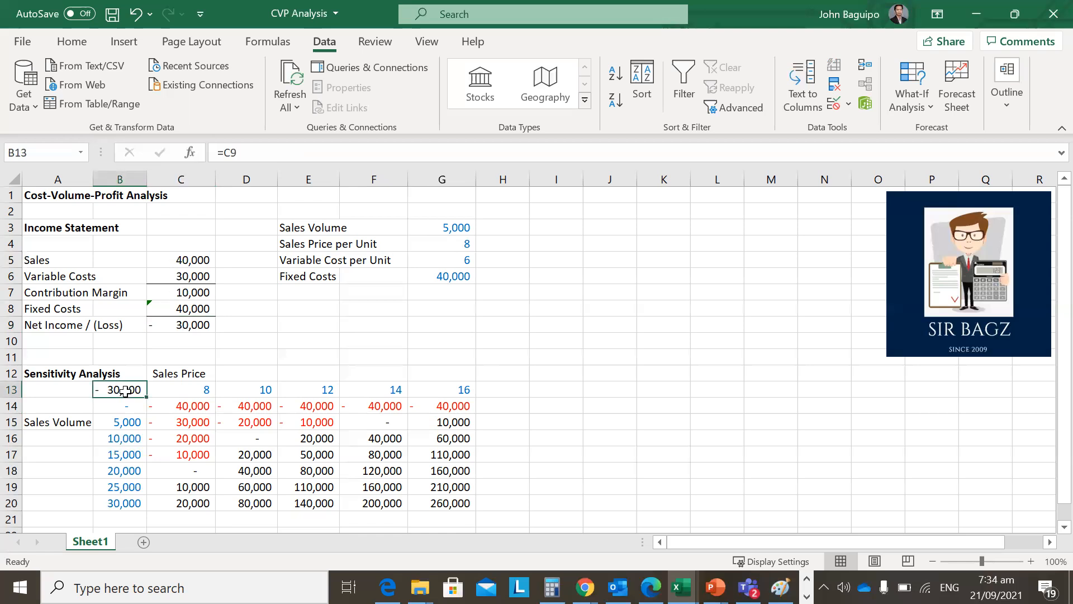
{"action": "left_click", "coordinate": [191, 292]}
{"action": "left_click_drag", "start_coordinate": [193, 411], "coordinate": [452, 514]}
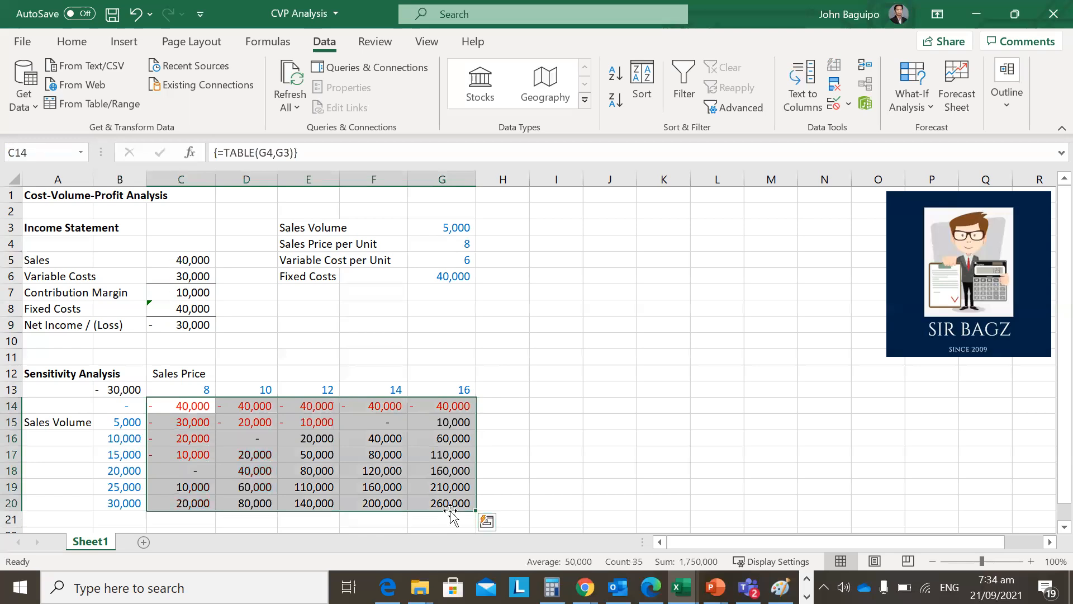
{"action": "double_click", "coordinate": [123, 390]}
Review the sales price scenarios in C13:G13 and the sales volume scenarios in B14:B20.
{"action": "left_click", "coordinate": [176, 390]}
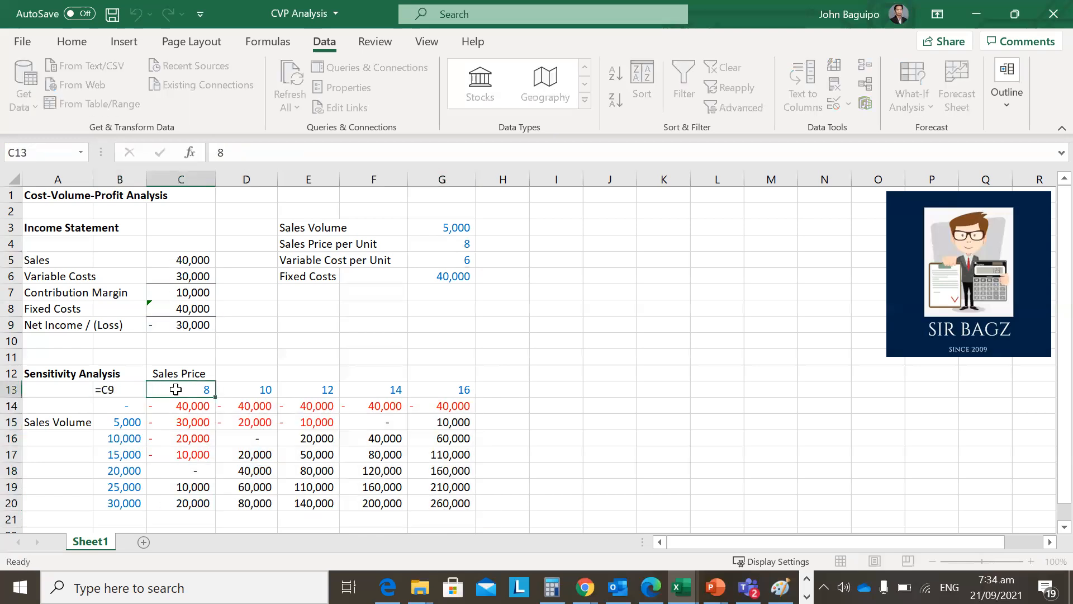
{"action": "left_click_drag", "start_coordinate": [182, 390], "coordinate": [462, 390]}
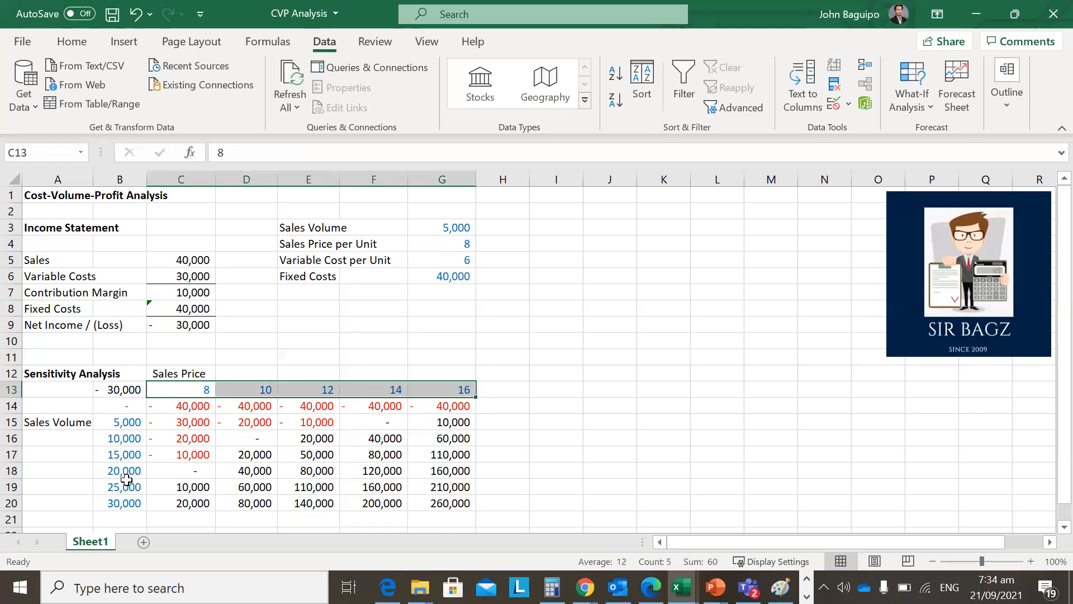
{"action": "left_click_drag", "start_coordinate": [125, 407], "coordinate": [125, 507]}
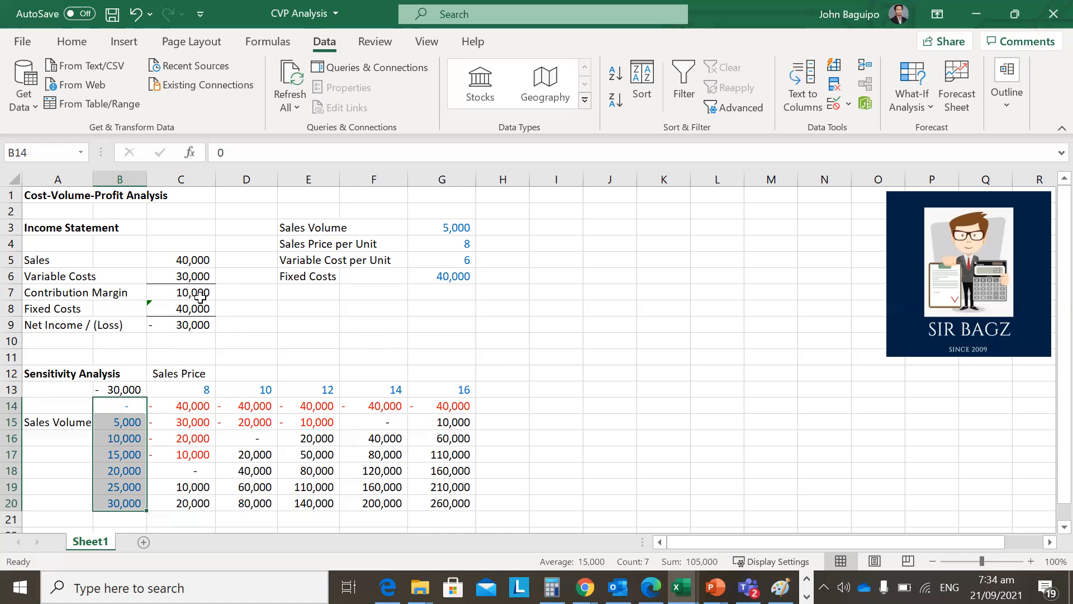
{"action": "left_click_drag", "start_coordinate": [197, 385], "coordinate": [453, 386]}
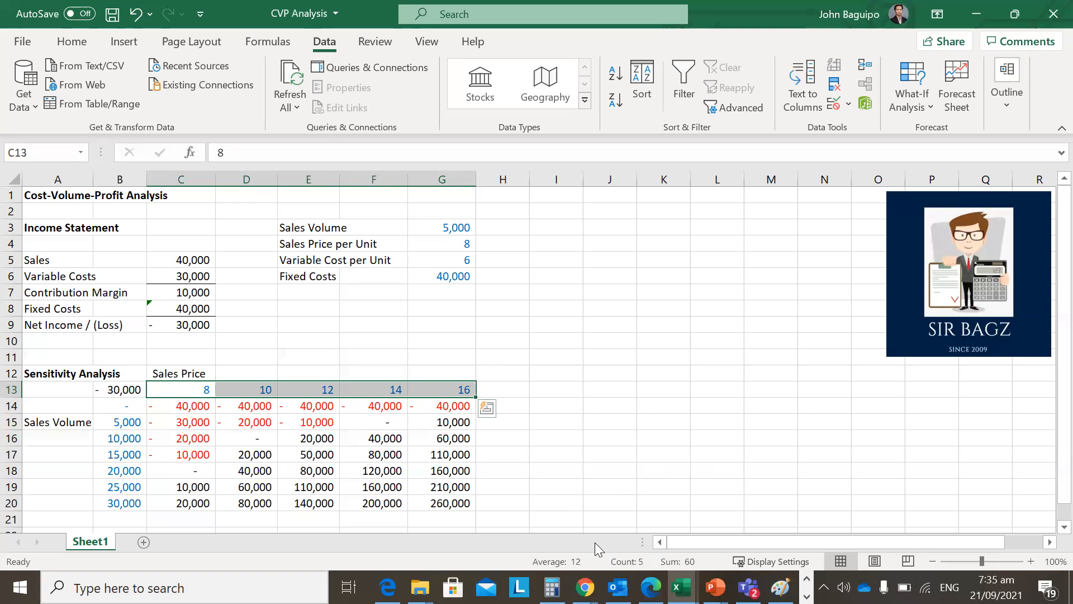
{"action": "key", "text": "Down"}
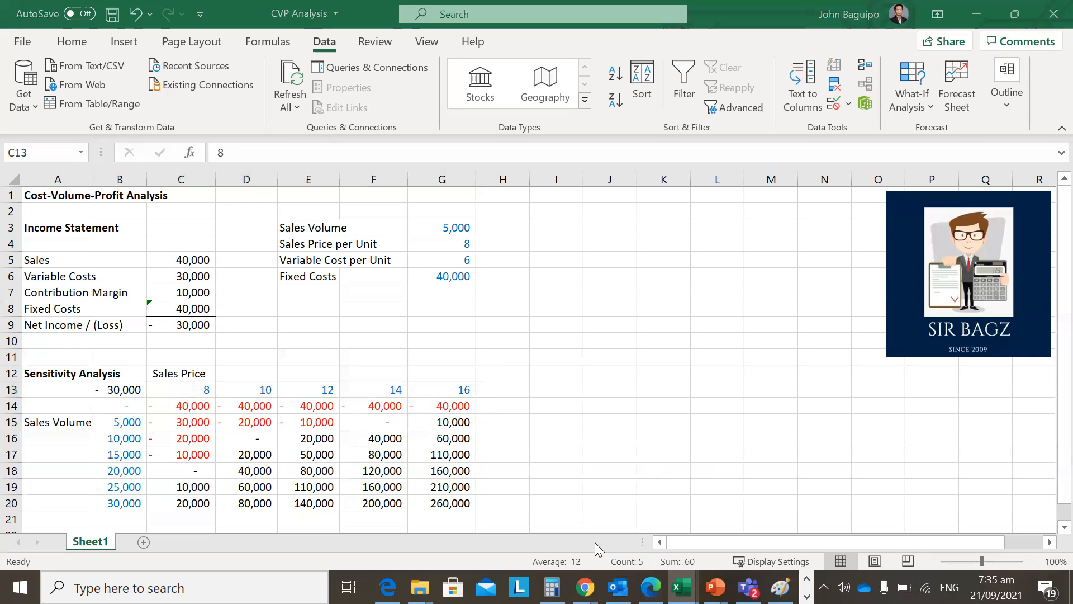